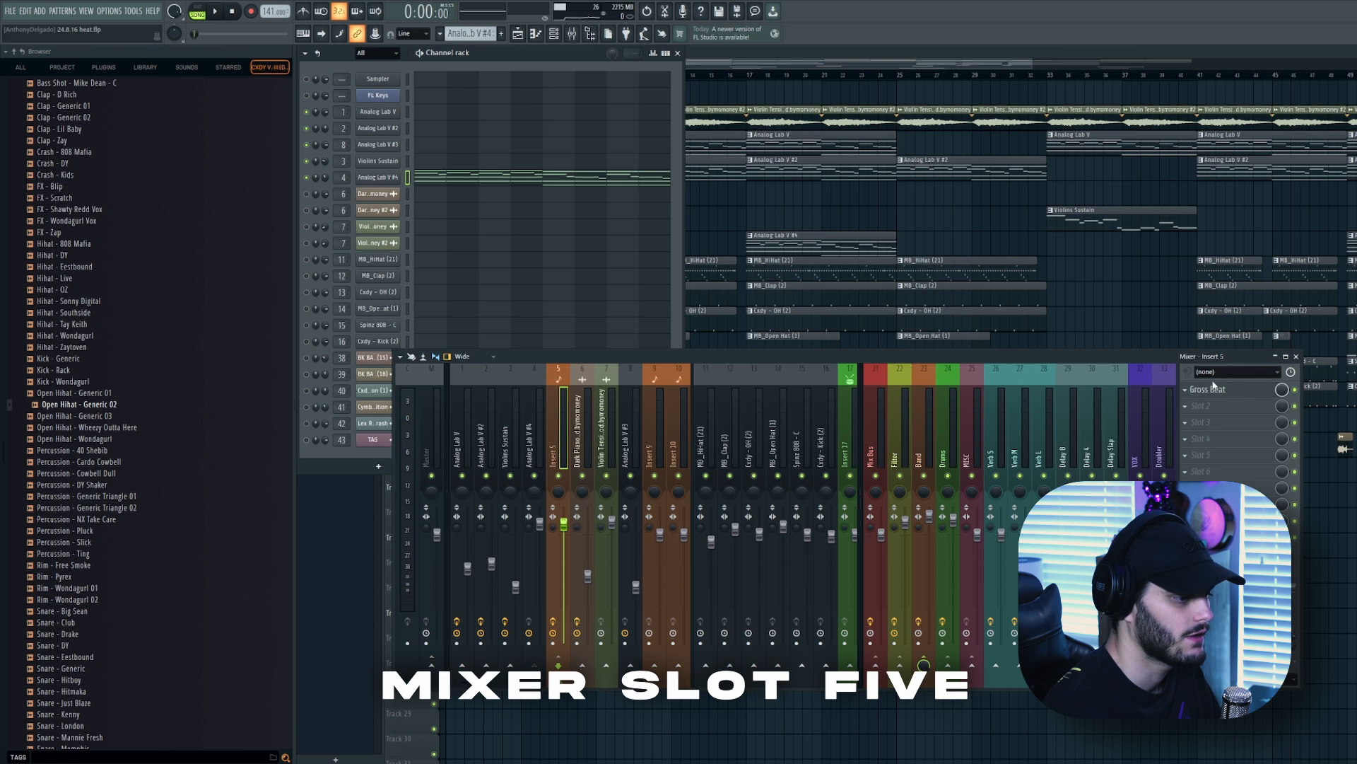
- Check the Gross Beat effect on mixer insert 5, solo the Analog Lab V #4 mixer track with it and listen to the result
{"action": "left_click", "coordinate": [1210, 389]}
{"action": "left_click", "coordinate": [513, 115]}
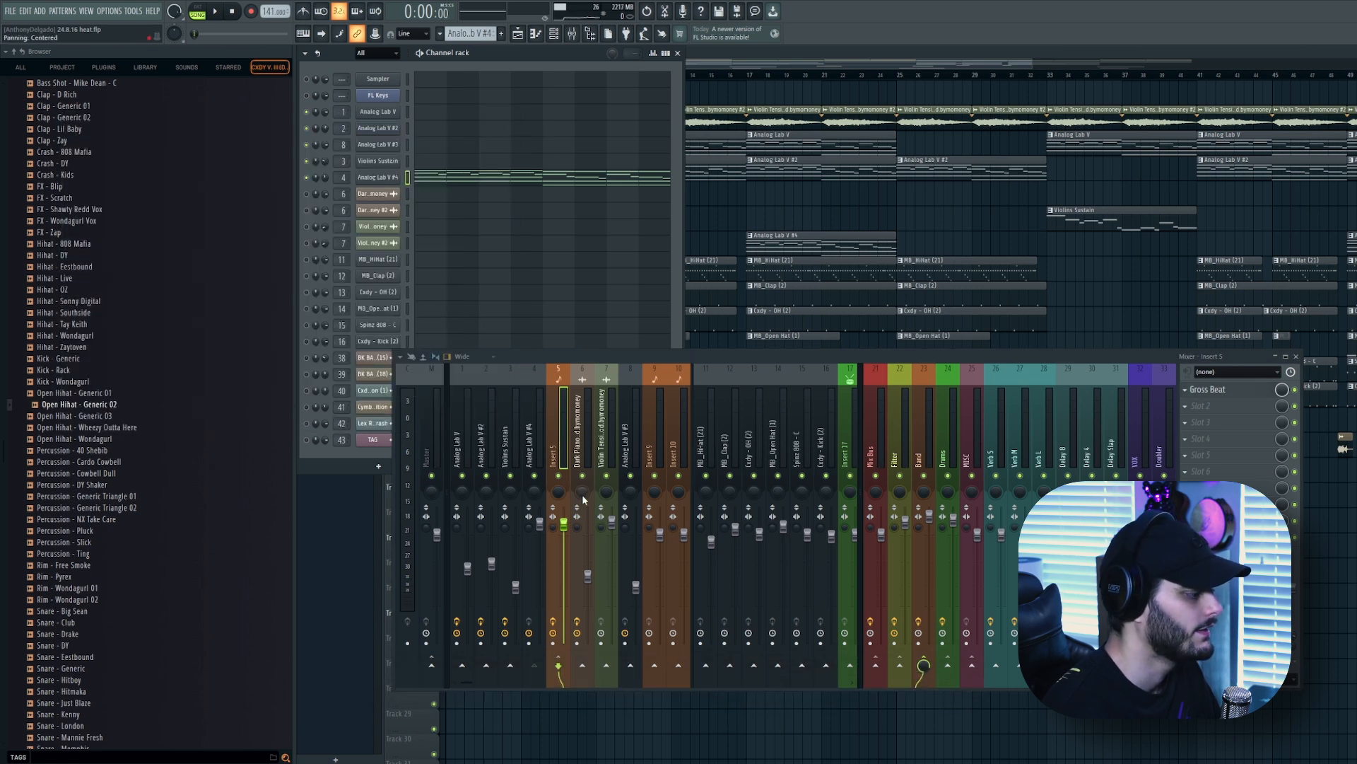
{"action": "right_click", "coordinate": [533, 475]}
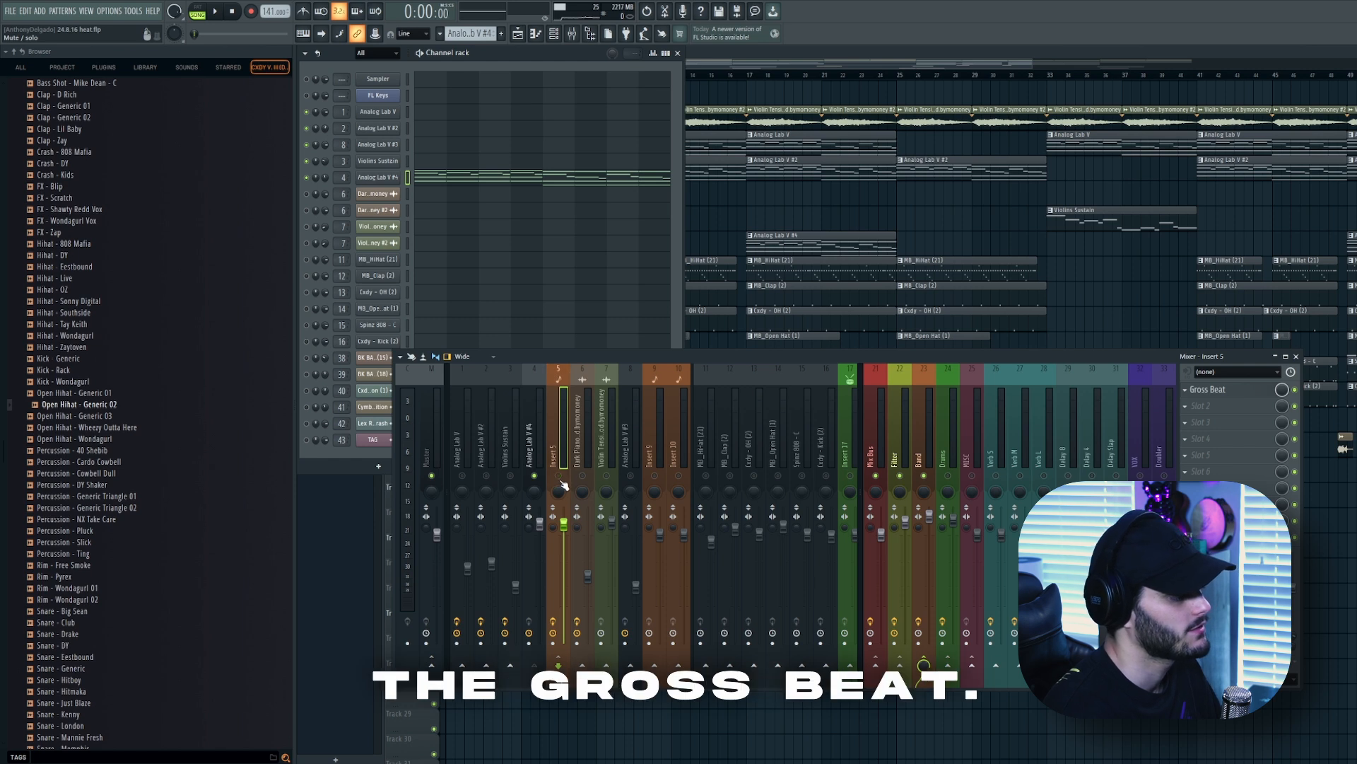
{"action": "key", "text": "space"}
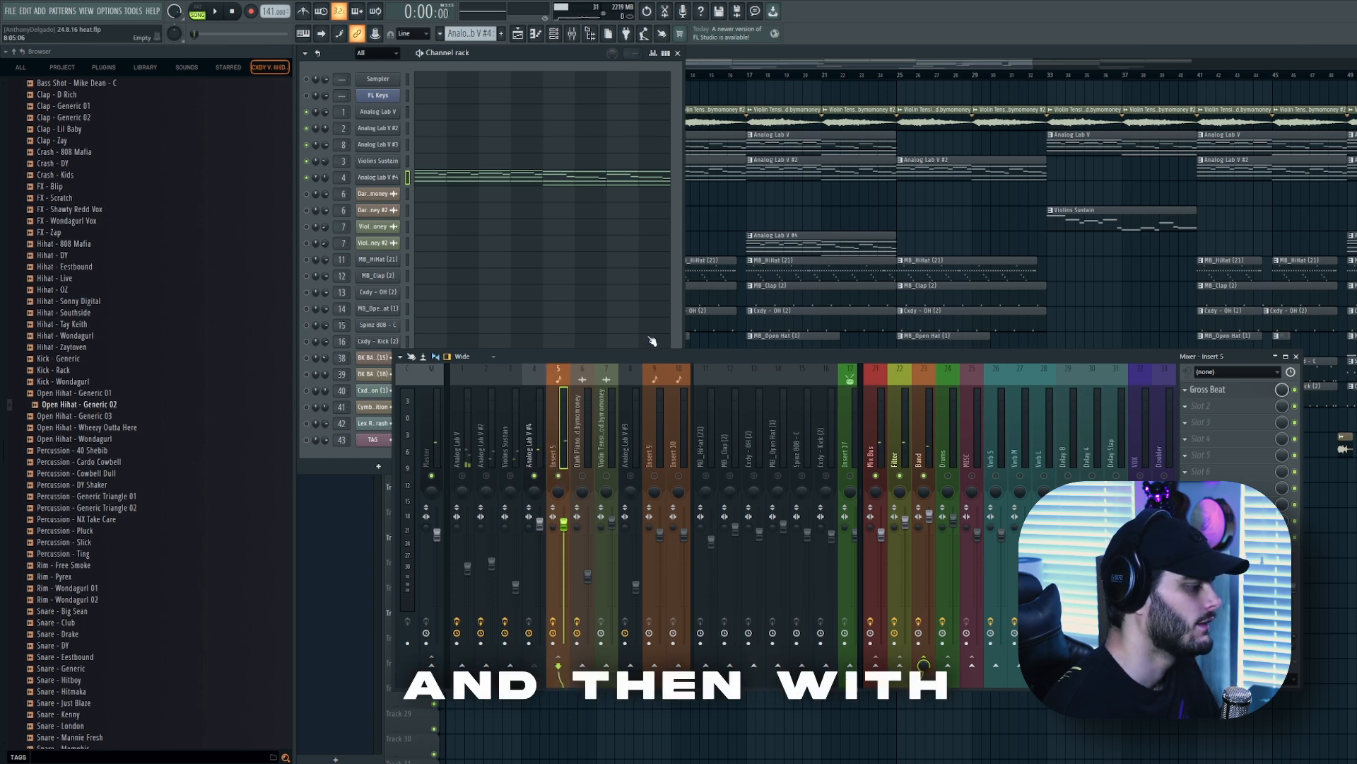
- Close the channel rack and bring the Dark Piano and Violin Tension clips on playlist tracks 2, 3 and 5 into view
{"action": "left_click_drag", "start_coordinate": [653, 357], "coordinate": [640, 355]}
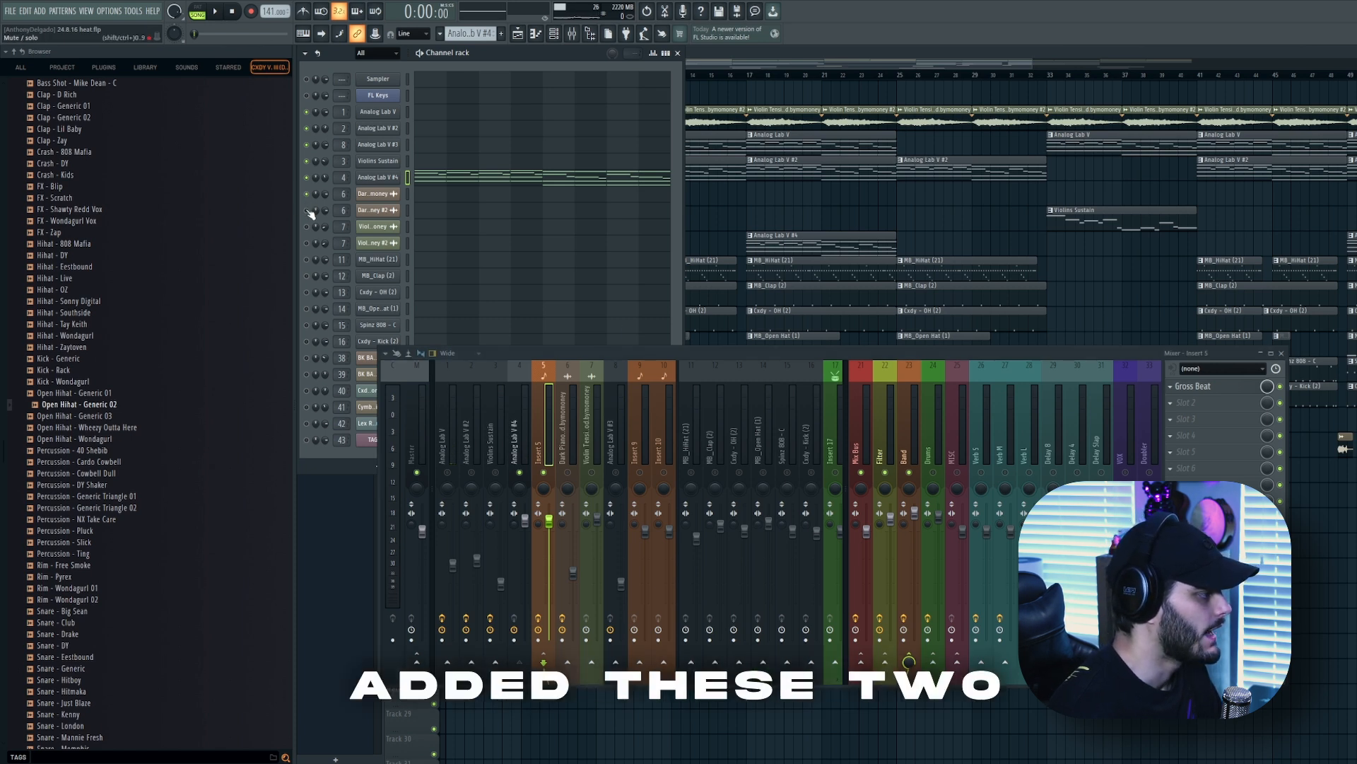
{"action": "left_click", "coordinate": [677, 53]}
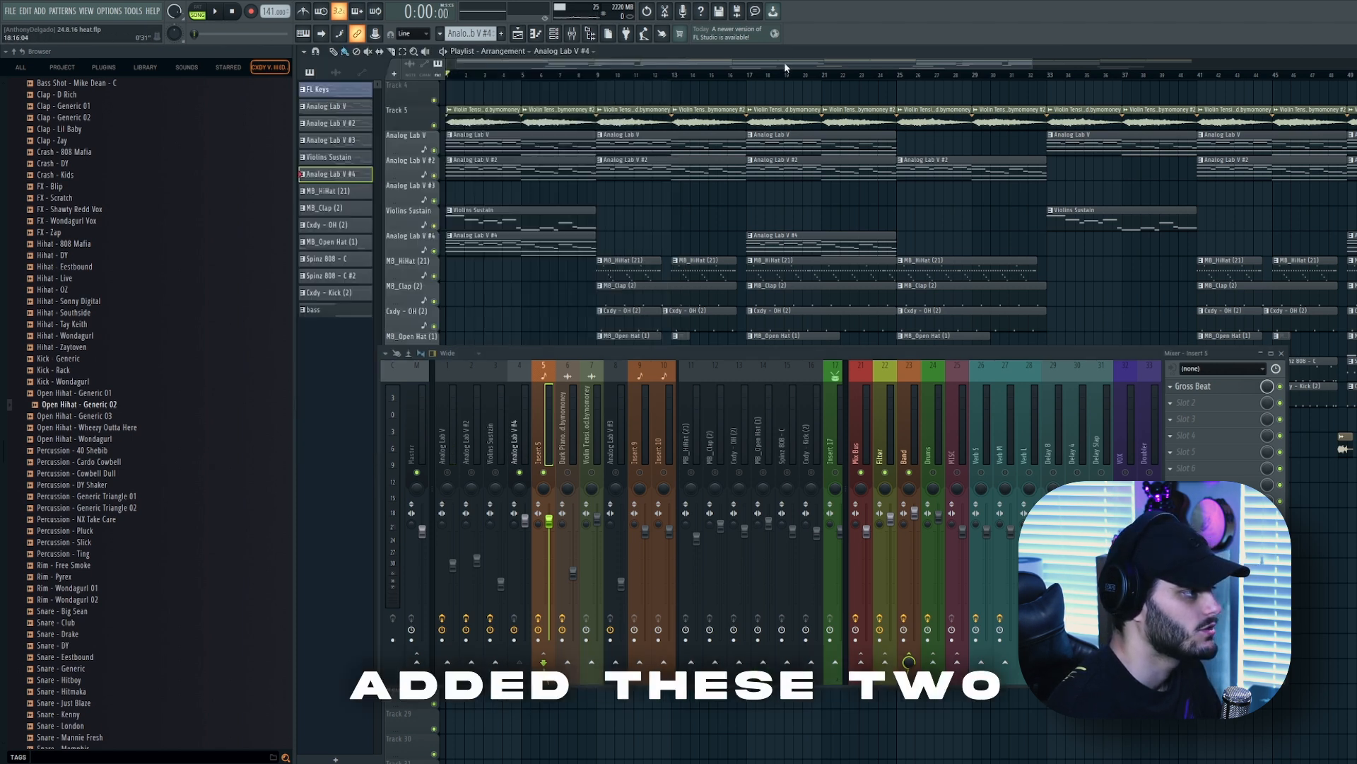
{"action": "scroll", "coordinate": [676, 169], "scroll_direction": "up", "scroll_amount": 3}
{"action": "left_click_drag", "start_coordinate": [741, 99], "coordinate": [415, 193]}
{"action": "left_click", "coordinate": [550, 109], "text": "ctrl"}
{"action": "scroll", "coordinate": [472, 152], "scroll_direction": "up", "scroll_amount": 2, "text": "ctrl"}
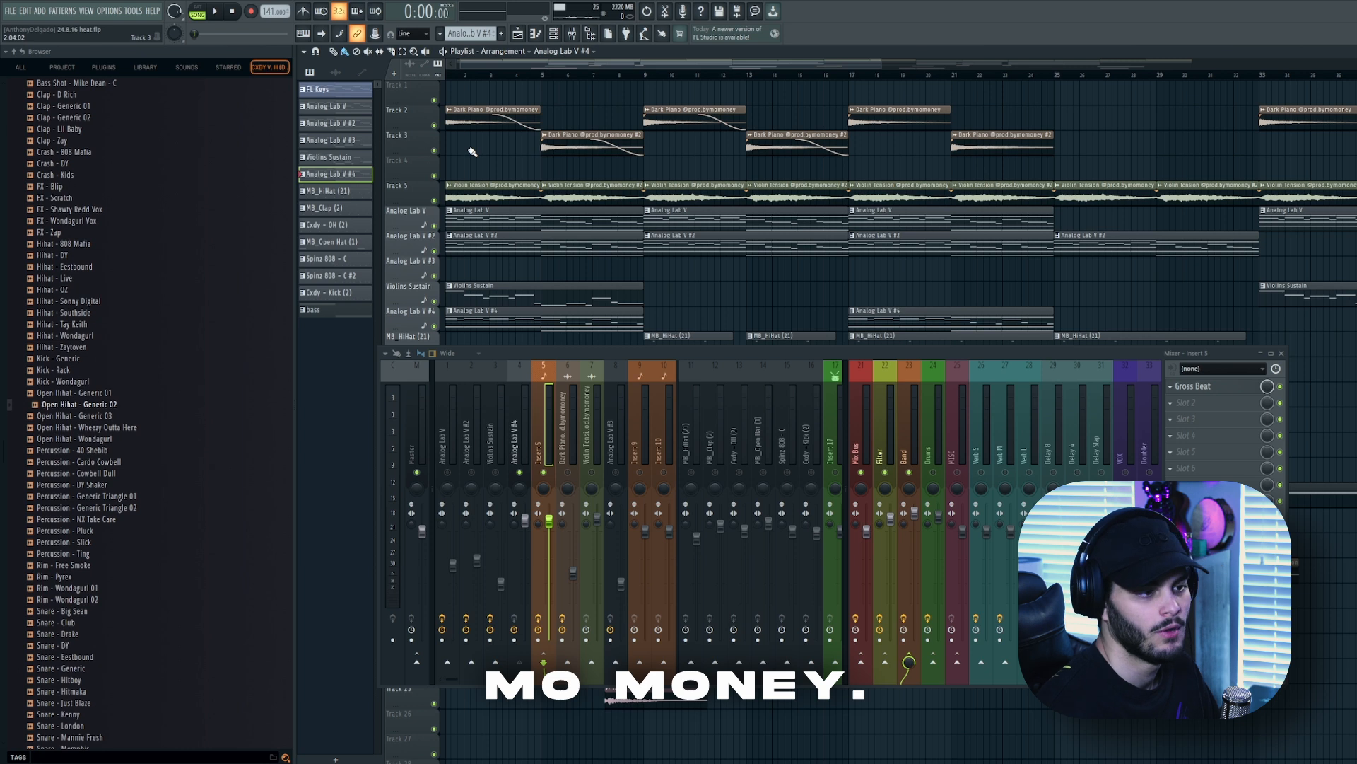
- Collapse the ESSENTIALS Drum Kit folder and look through the Loops and One Shots folders of the PAPER SOUND KIT in the sample browser
{"action": "scroll", "coordinate": [101, 253], "scroll_direction": "up", "scroll_amount": 10}
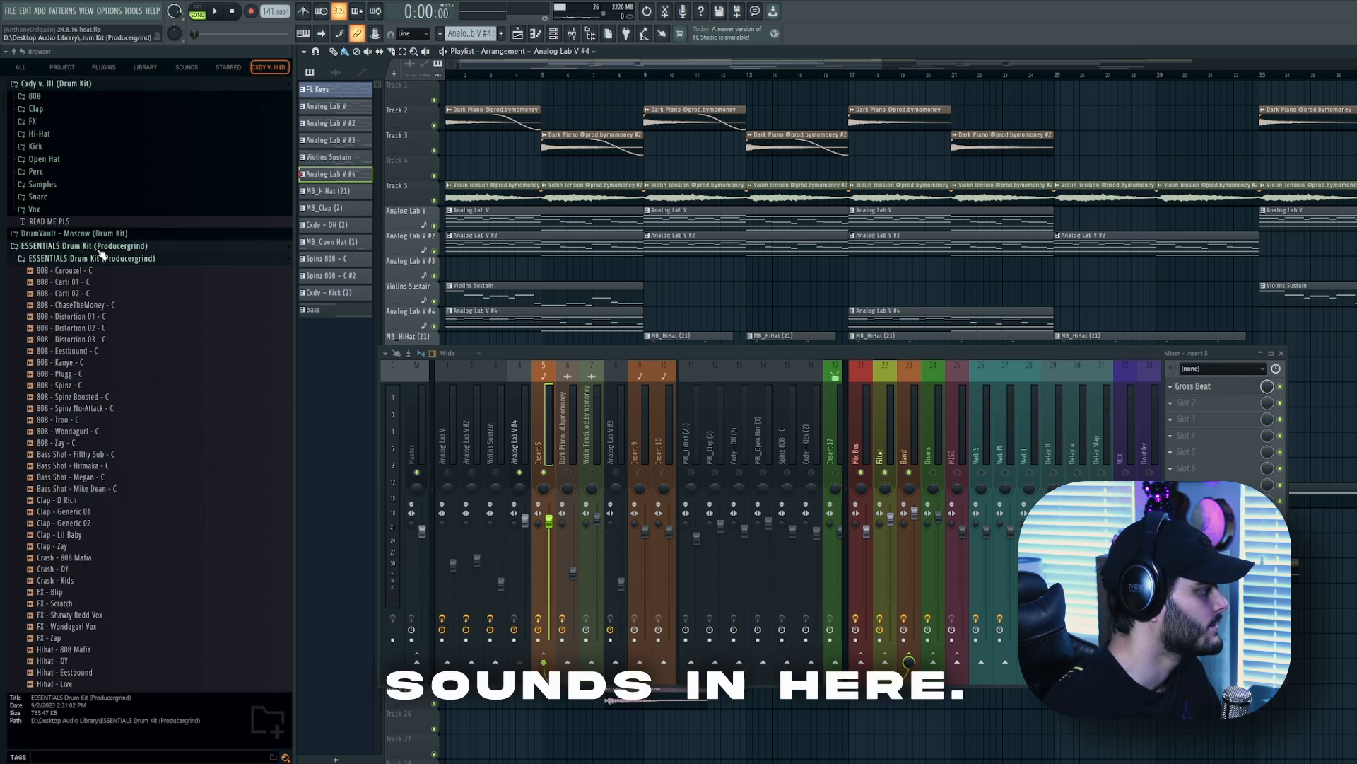
{"action": "left_click", "coordinate": [101, 249]}
{"action": "left_click", "coordinate": [91, 308]}
{"action": "left_click", "coordinate": [88, 309]}
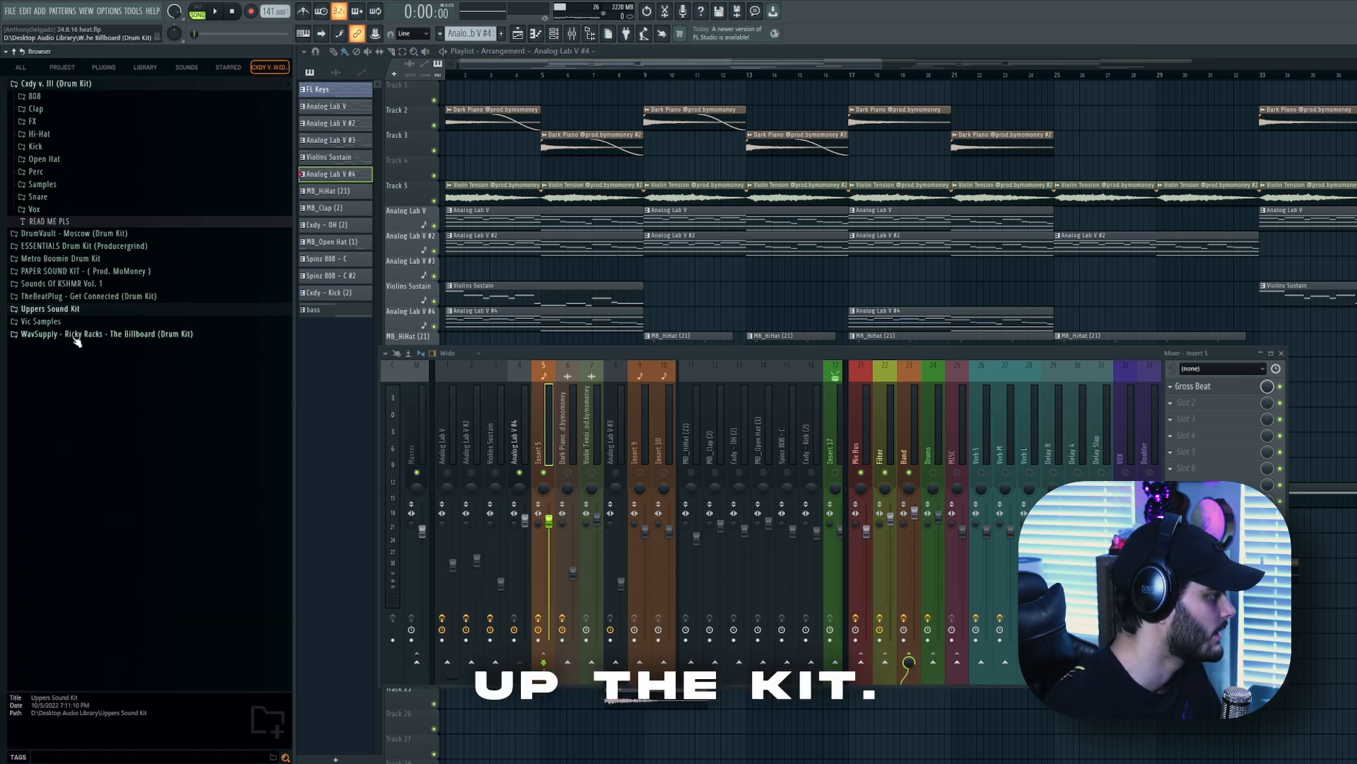
{"action": "left_click", "coordinate": [76, 271]}
{"action": "left_click", "coordinate": [76, 296]}
{"action": "left_click", "coordinate": [77, 296]}
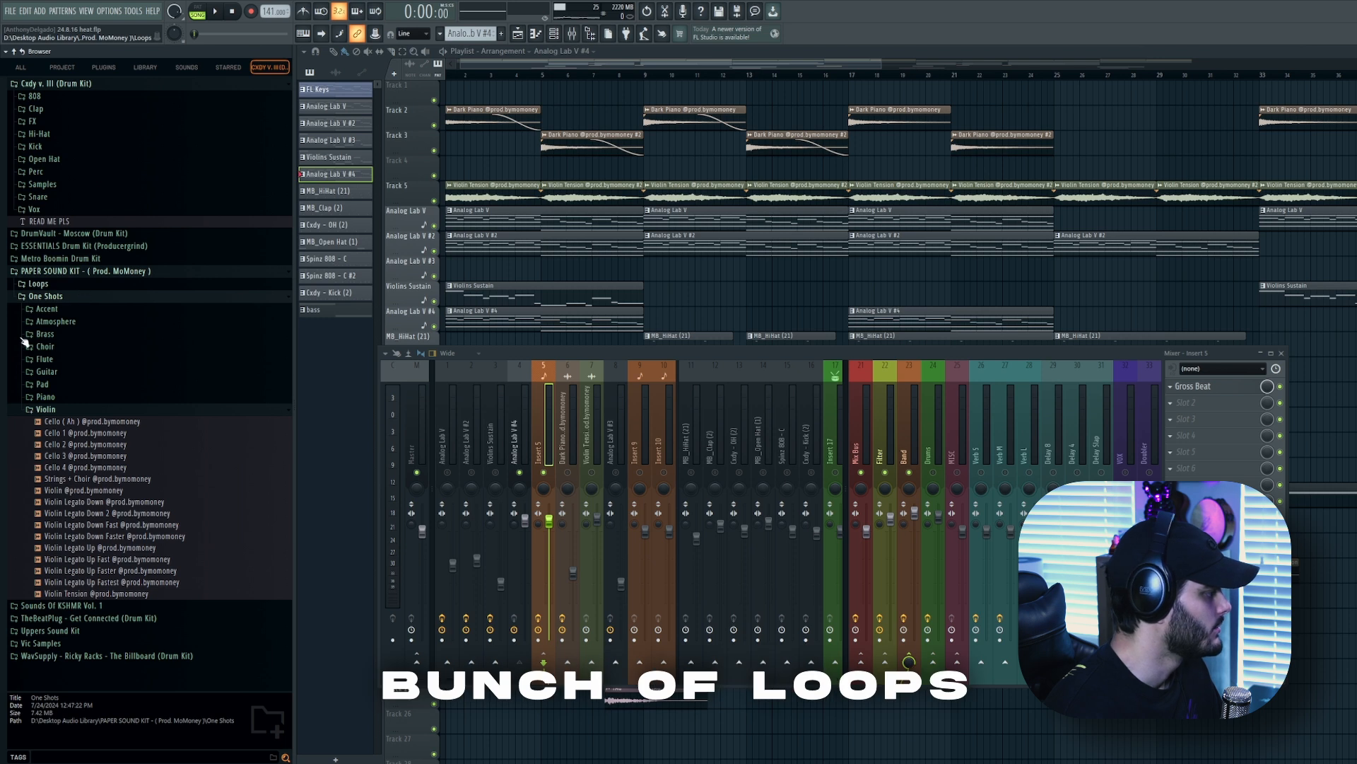
{"action": "left_click", "coordinate": [42, 284]}
{"action": "left_click", "coordinate": [102, 286]}
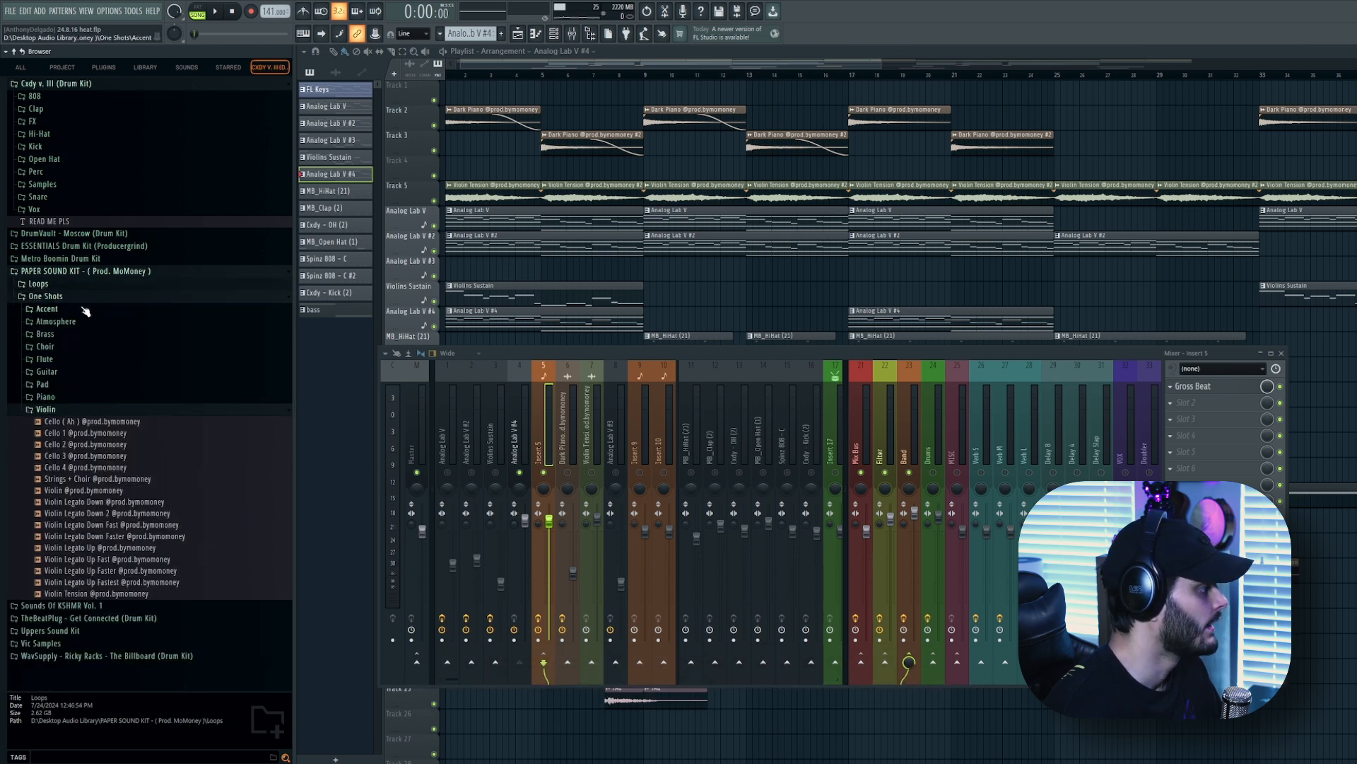
{"action": "left_click", "coordinate": [92, 410]}
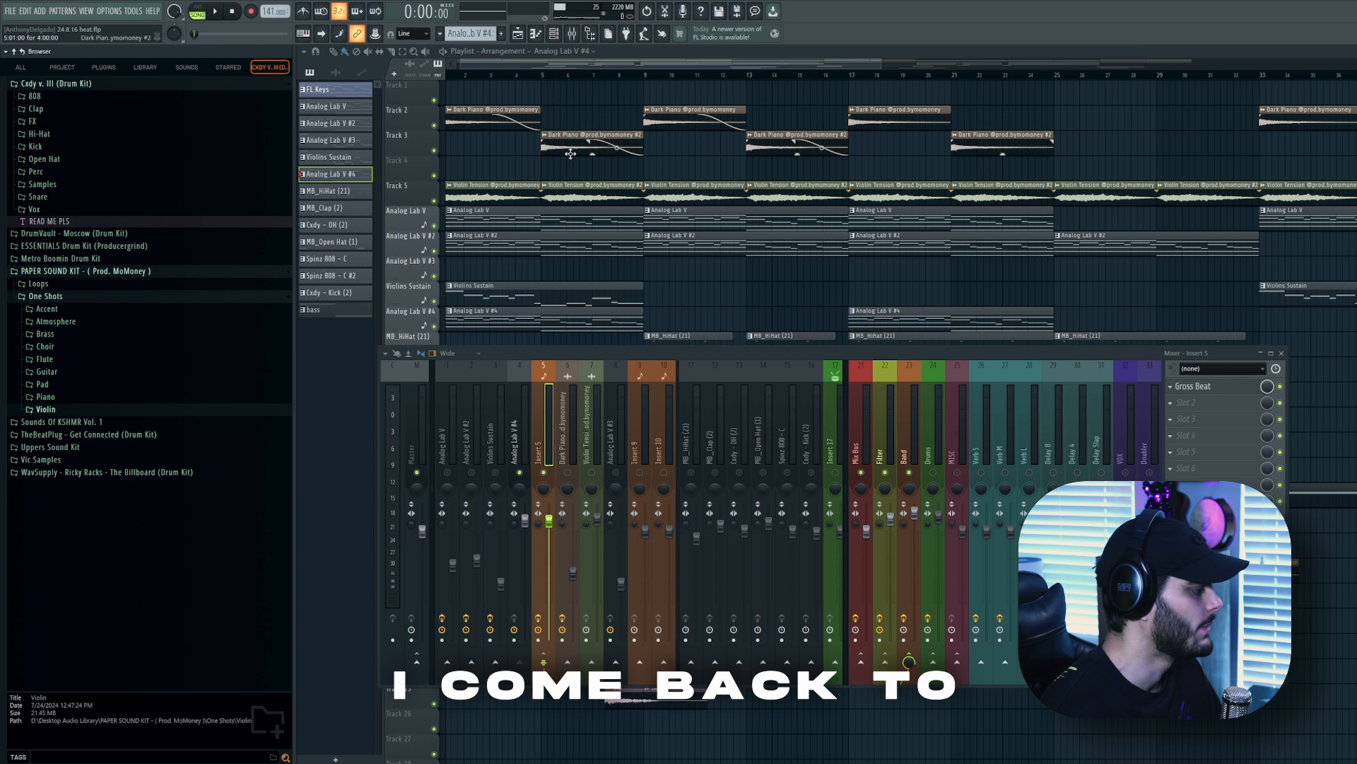
- Solo the Dark Piano clips on playlist Track 2 and play them from the start of the song
{"action": "left_click_drag", "start_coordinate": [525, 75], "coordinate": [291, 79]}
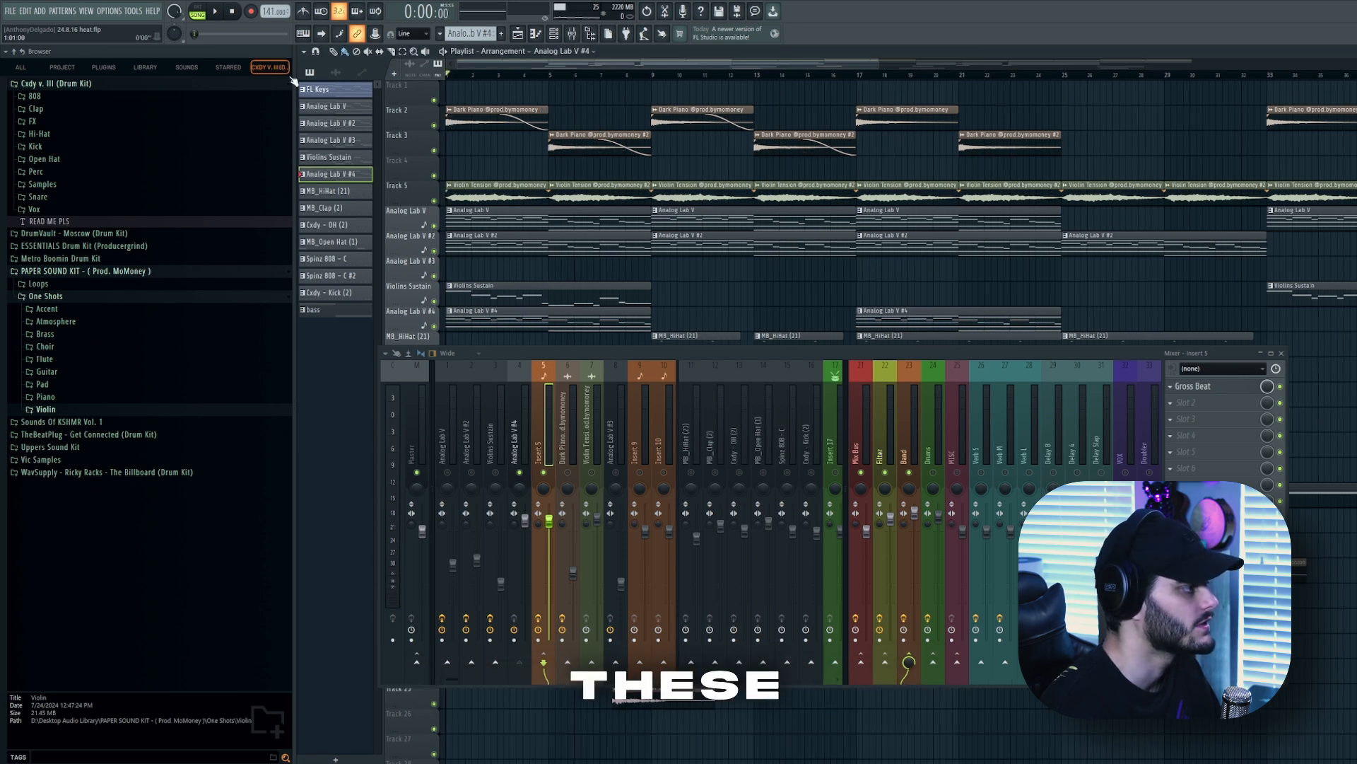
{"action": "right_click", "coordinate": [435, 126]}
{"action": "key", "text": "space"}
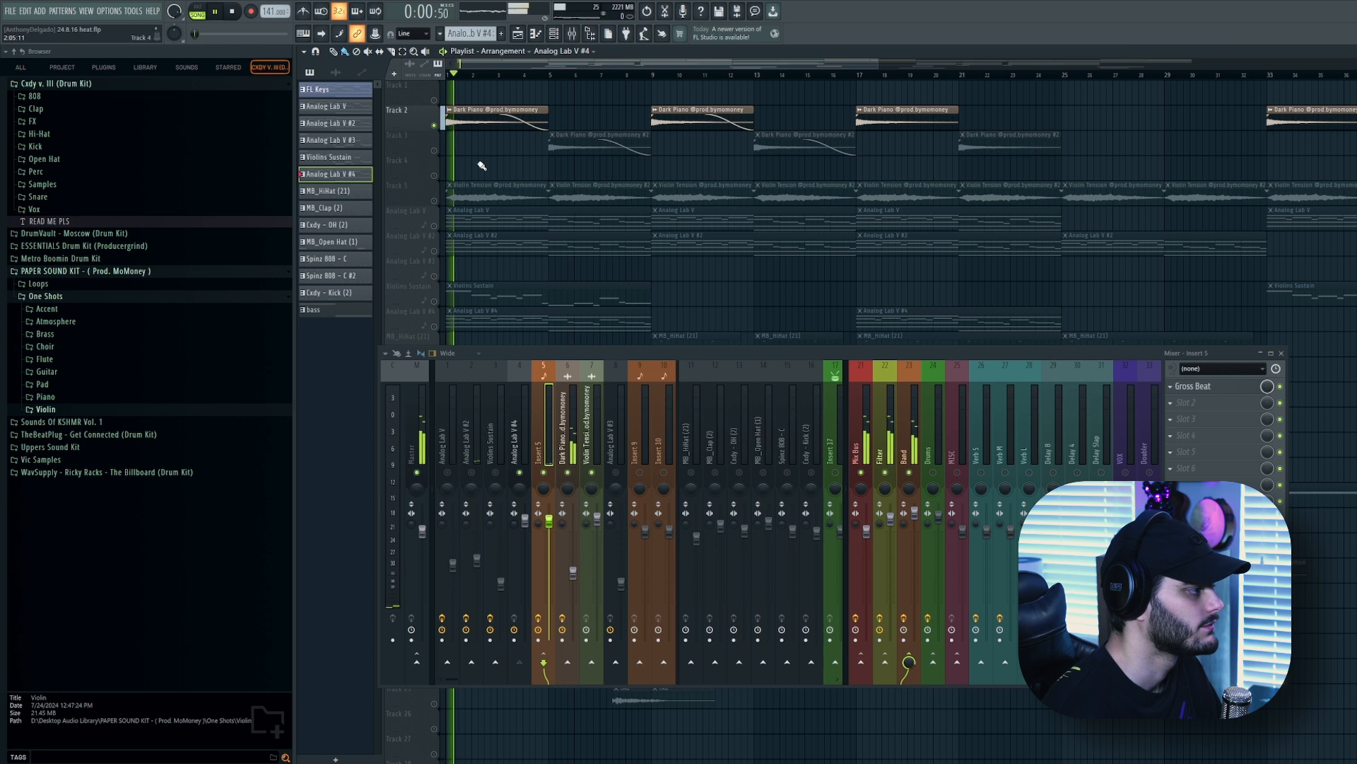
{"action": "key", "text": "space"}
- Solo the Violin Tension clips on playlist Track 5 and listen to them
{"action": "right_click", "coordinate": [434, 201]}
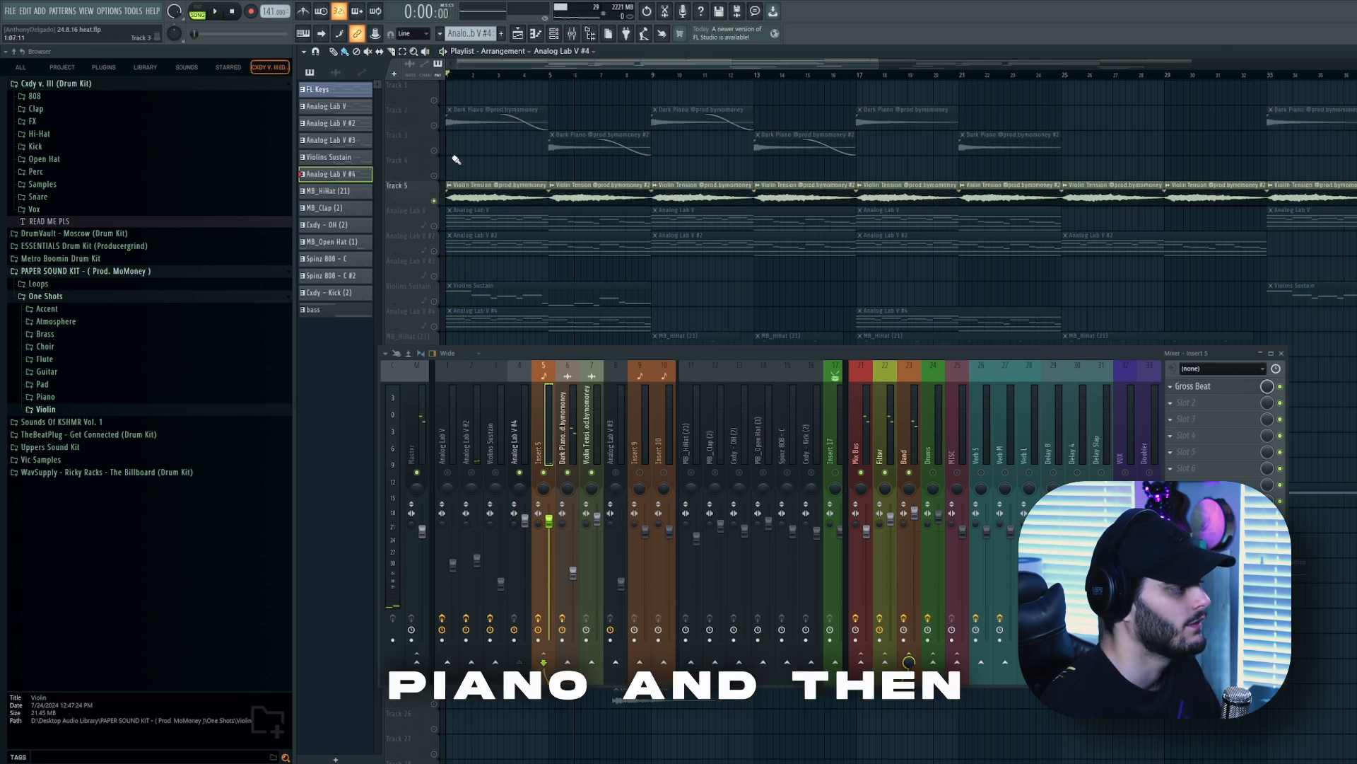
{"action": "key", "text": "space"}
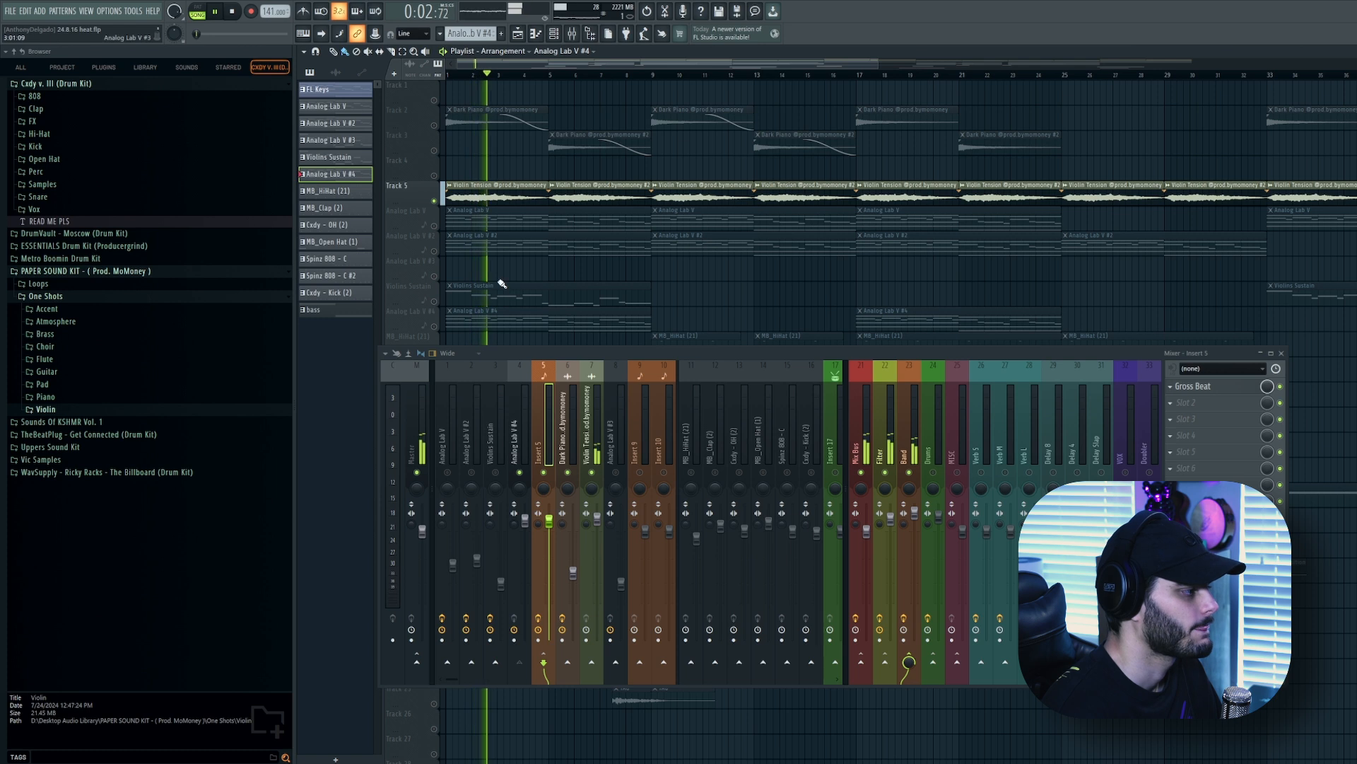
{"action": "left_click", "coordinate": [549, 75]}
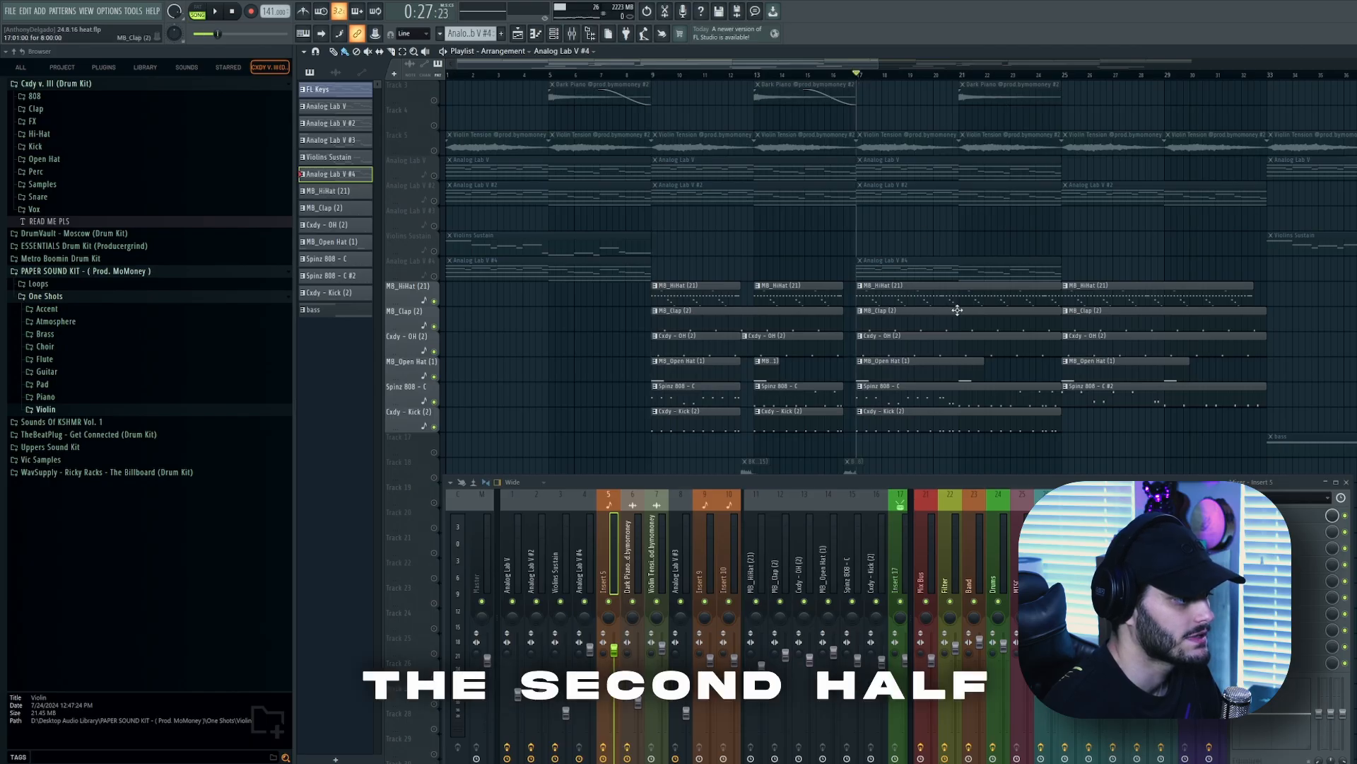
- Hide the mixer, play the soloed drum tracks from bar 17 and select the MB_HiHat pattern clip
{"action": "scroll", "coordinate": [982, 314], "scroll_direction": "up", "scroll_amount": 3}
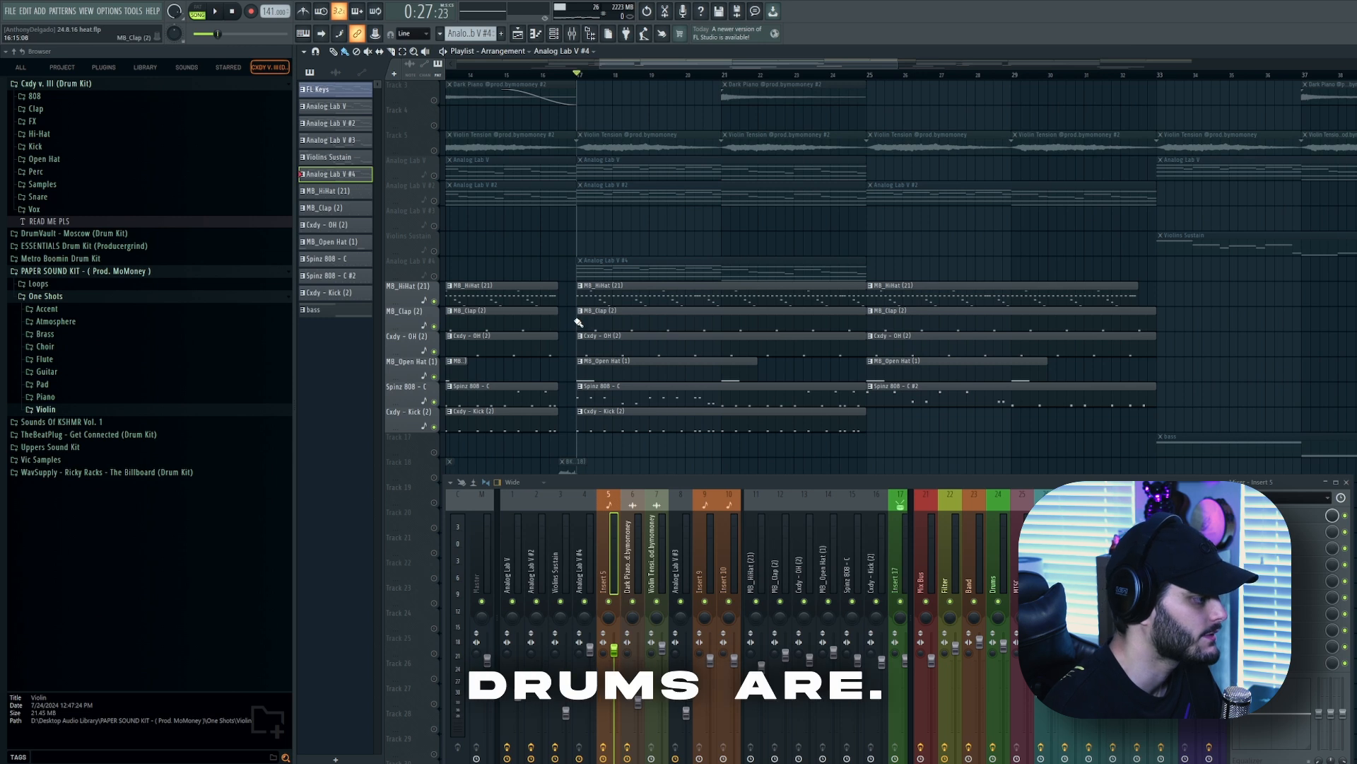
{"action": "key", "text": "F9"}
{"action": "key", "text": "space"}
{"action": "left_click", "coordinate": [719, 285]}
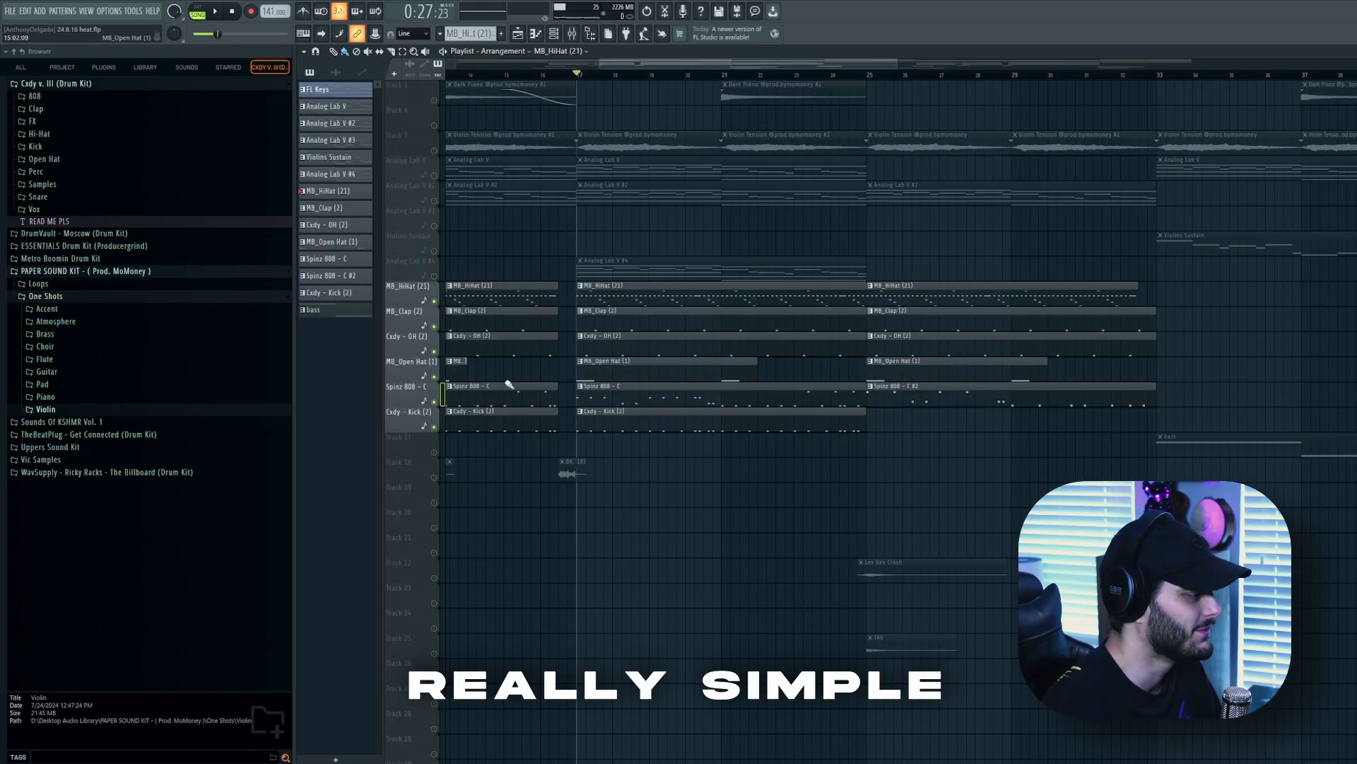
- Solo the MB_HiHat track, open its pattern in the piano roll and play it to review the hi-hat notes
{"action": "right_click", "coordinate": [434, 301]}
{"action": "double_click", "coordinate": [622, 304]}
{"action": "key", "text": "space"}
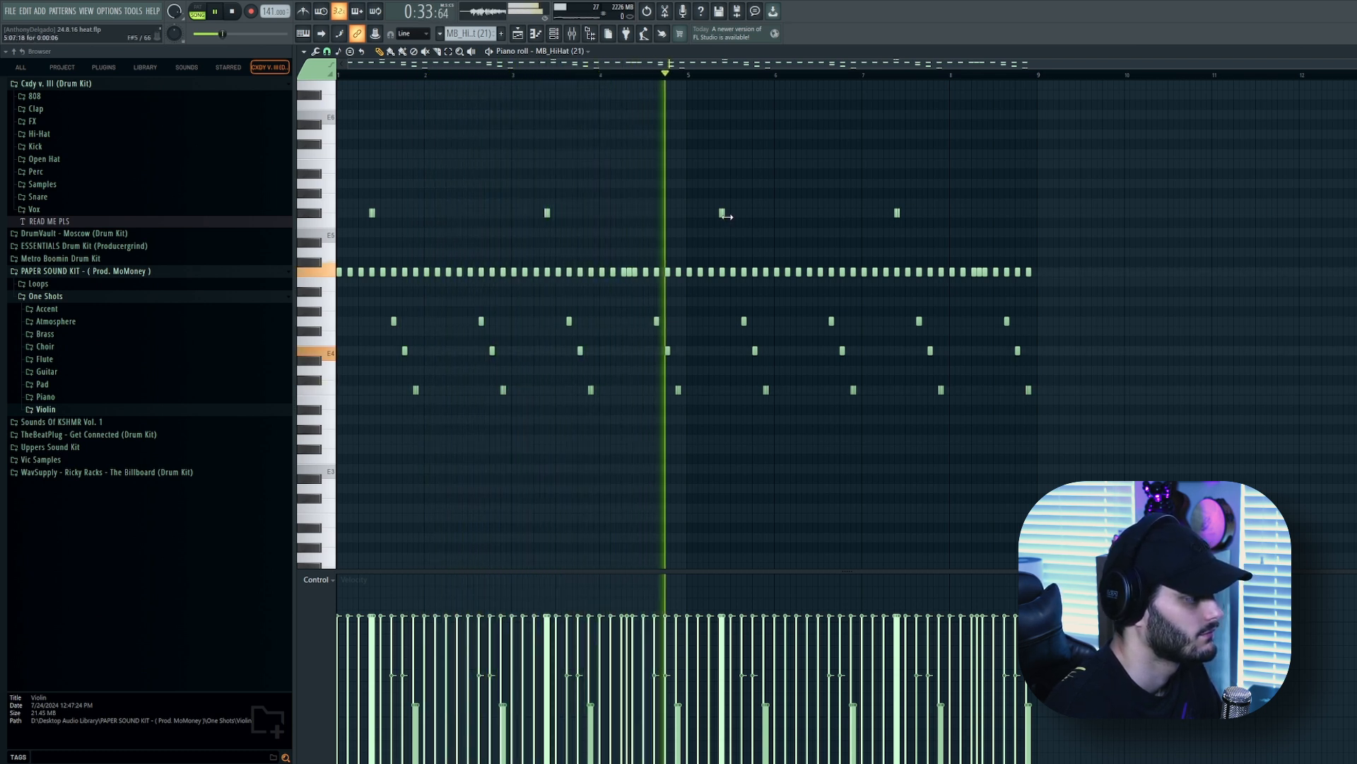
{"action": "key", "text": "space"}
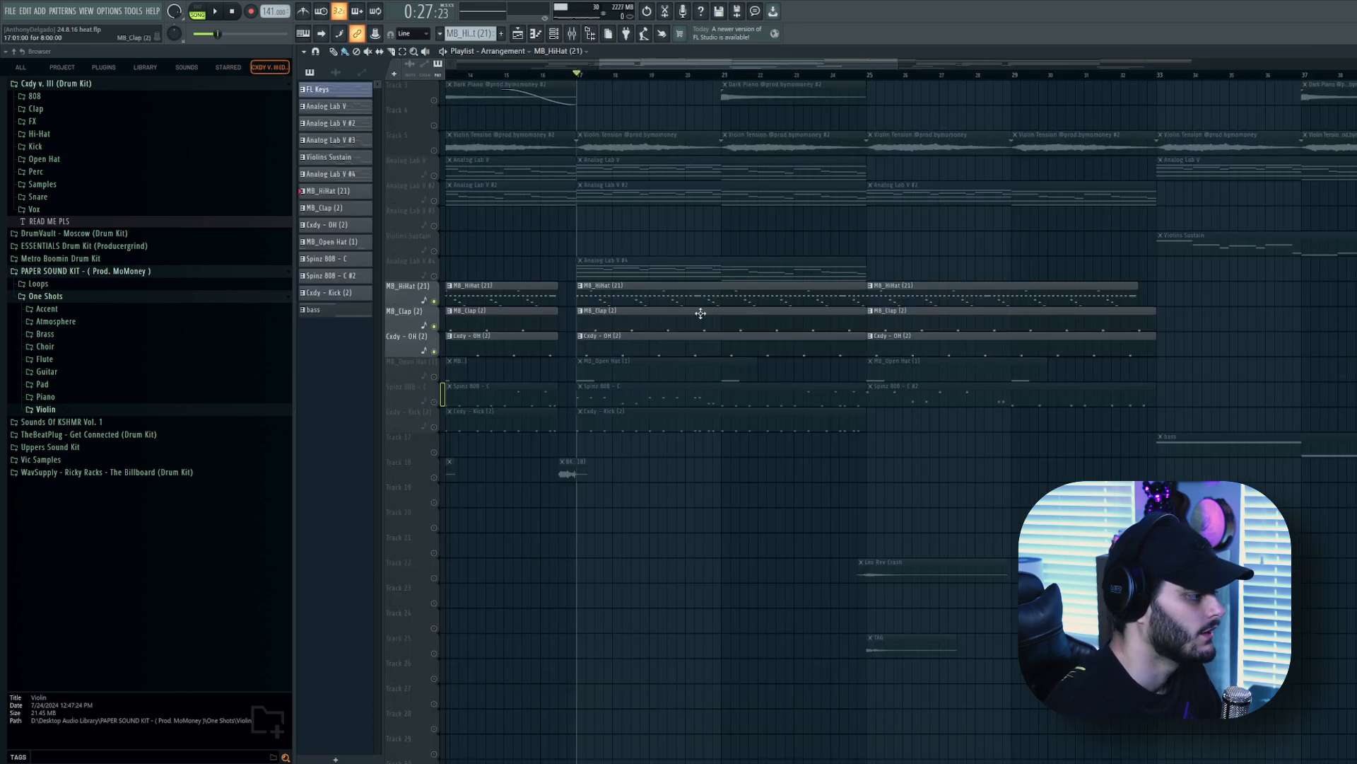
- Play the hi-hat, clap and Cody - OH tracks from bar 17, and listen again with the MB_Open Hat track unmuted
{"action": "key", "text": "space"}
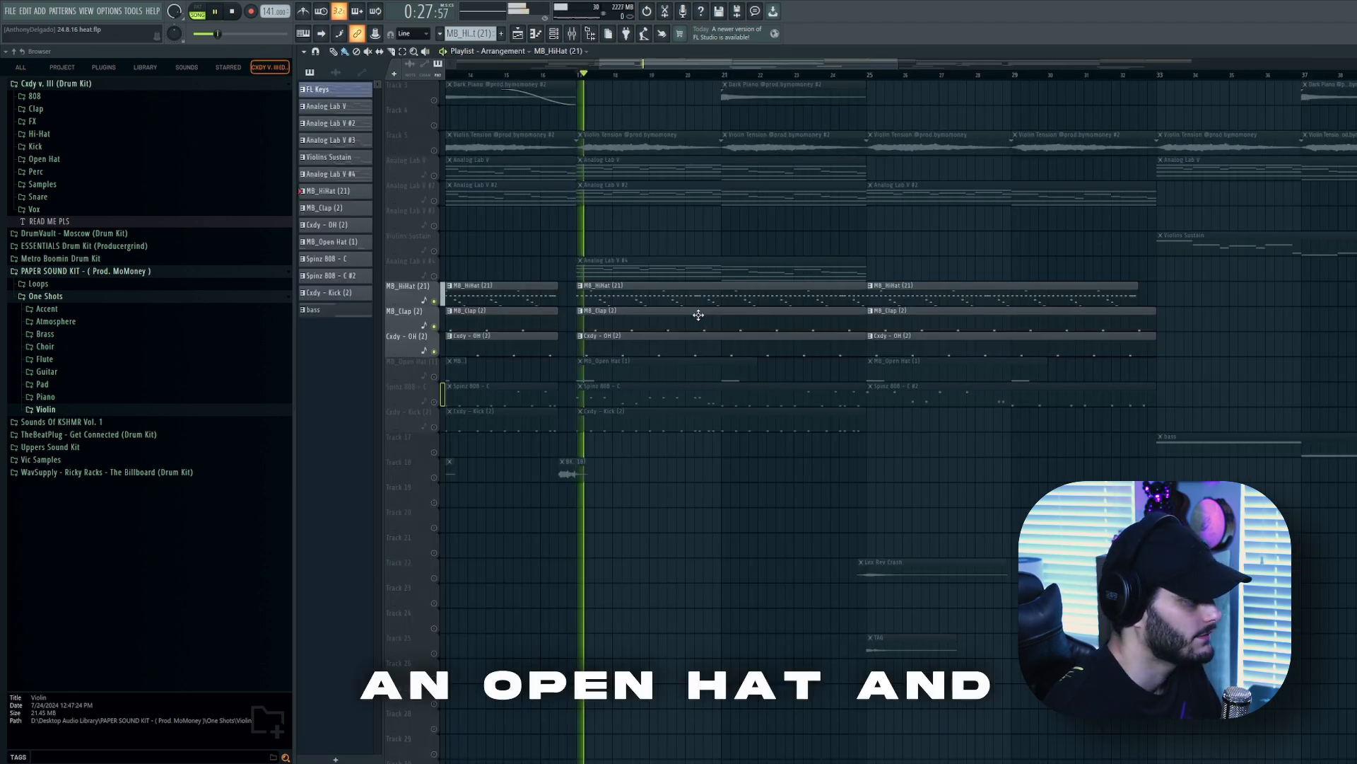
{"action": "key", "text": "space"}
{"action": "left_click", "coordinate": [434, 377]}
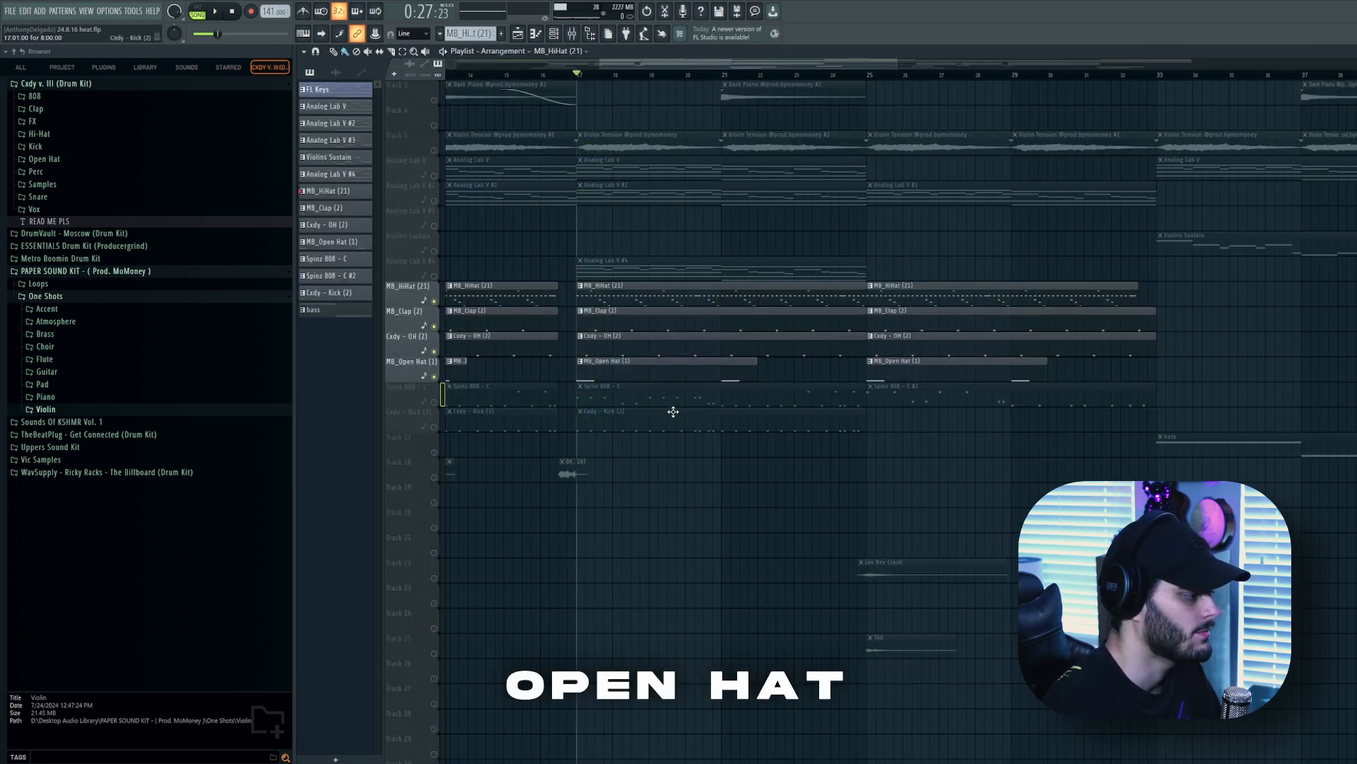
{"action": "key", "text": "space"}
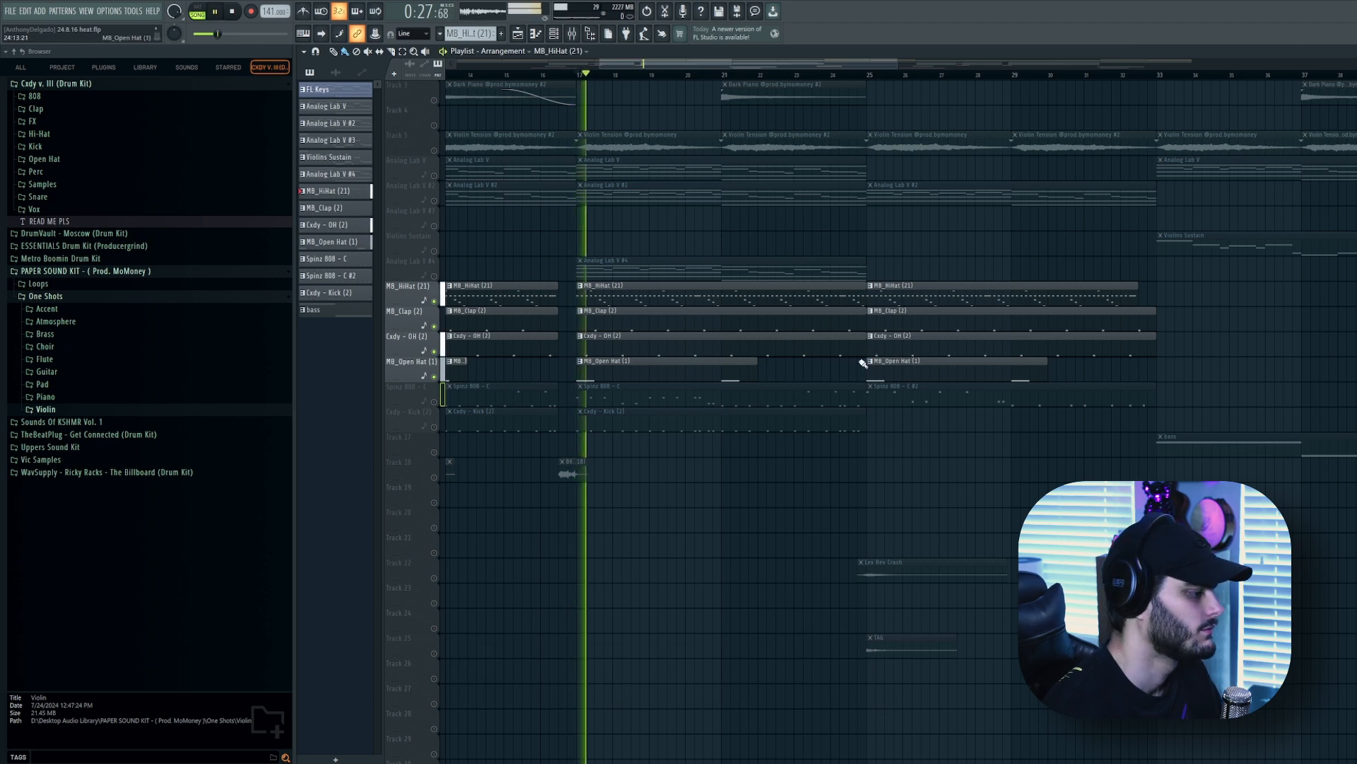
{"action": "key", "text": "space"}
- Unmute the Spinz 808 - C and Cody - Kick tracks in turn, listening to the drums from bar 17 after each
{"action": "left_click", "coordinate": [434, 401]}
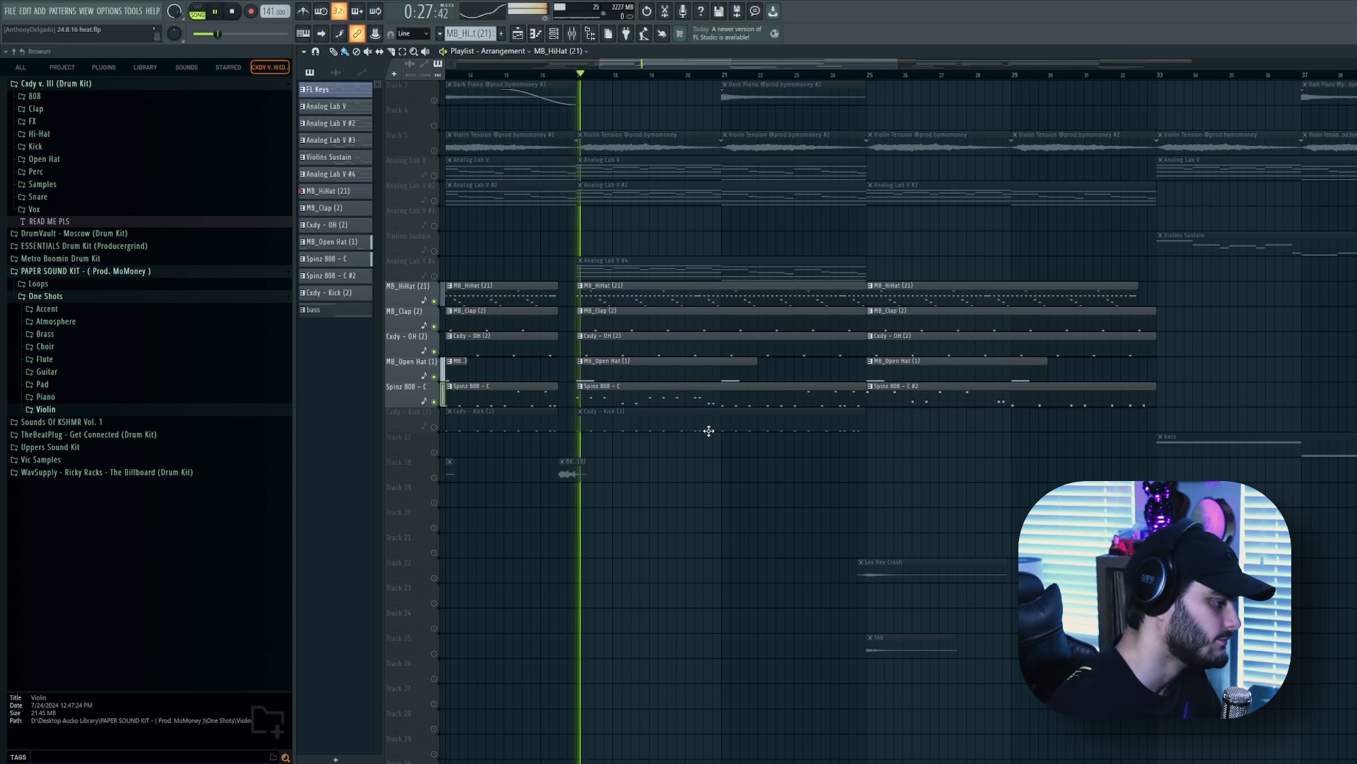
{"action": "key", "text": "space"}
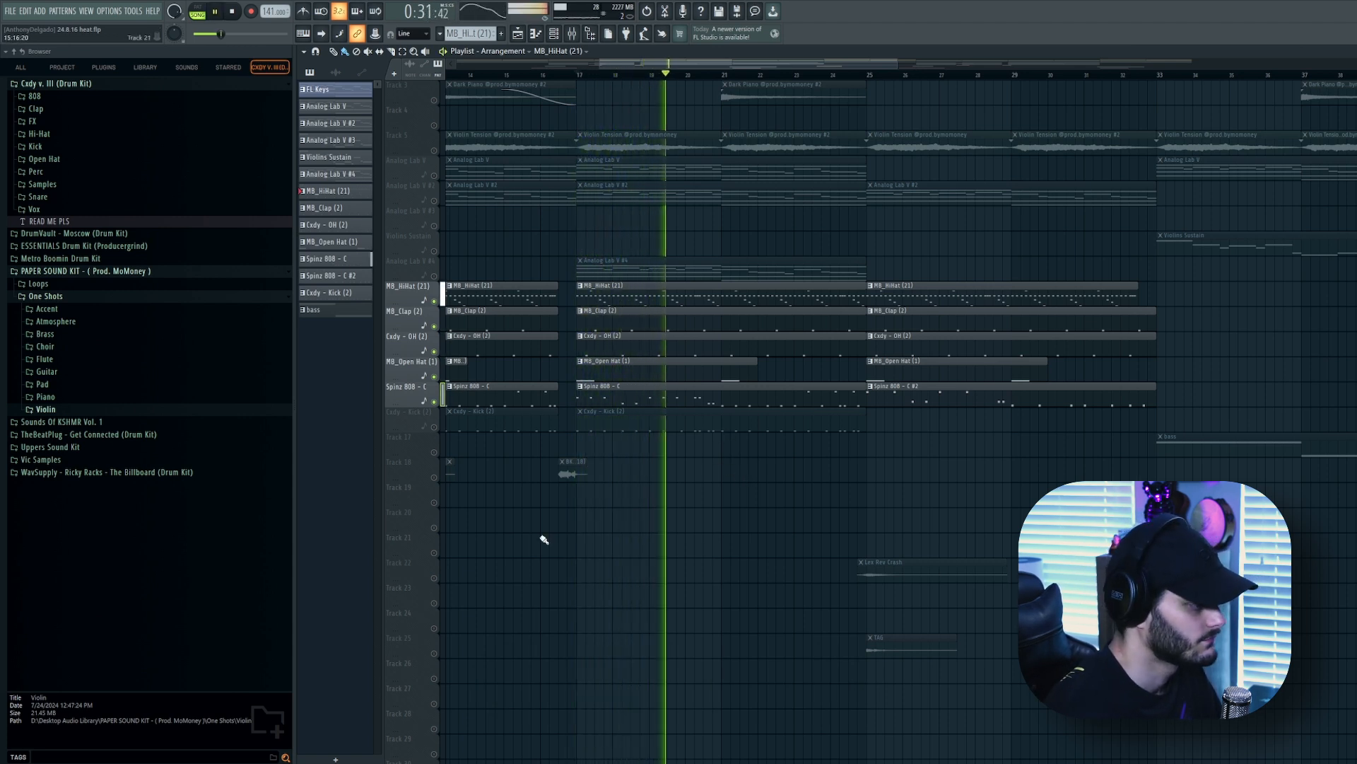
{"action": "left_click", "coordinate": [435, 427]}
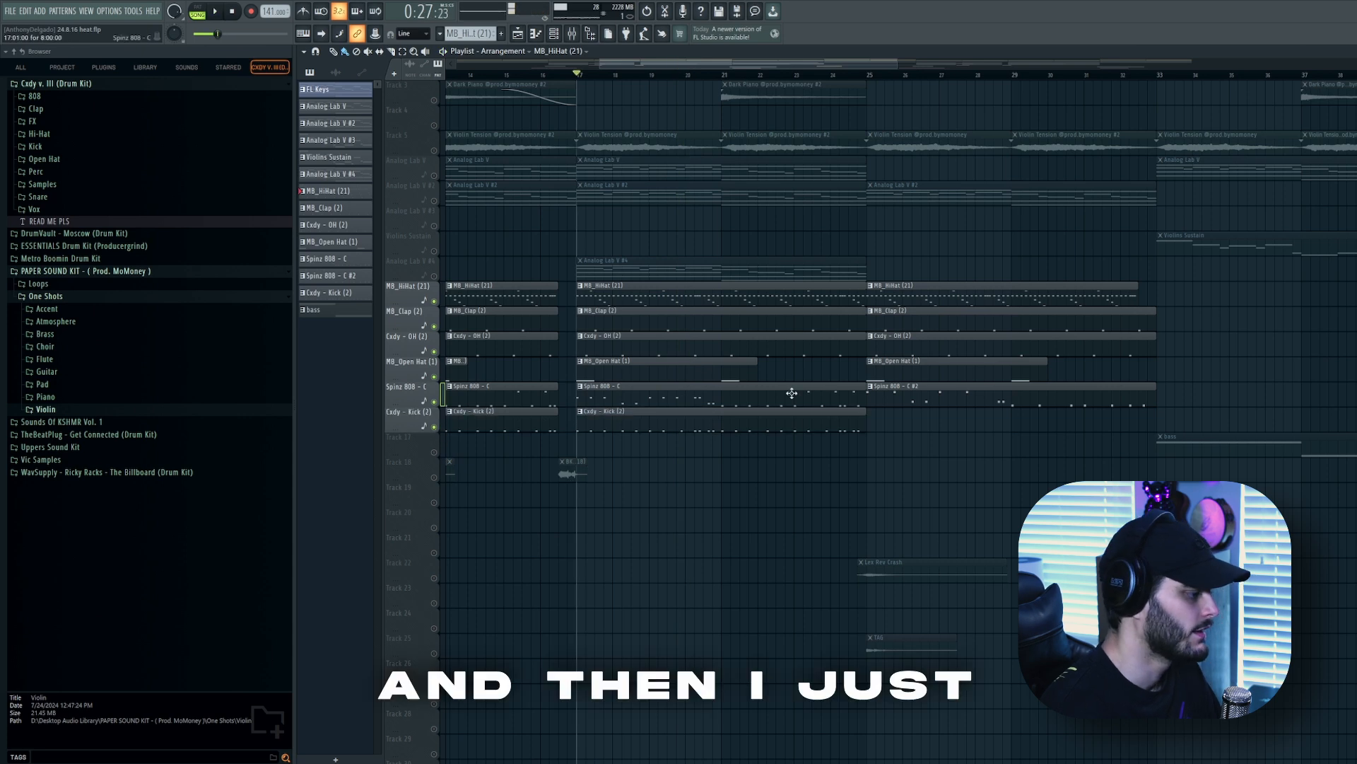
{"action": "key", "text": "space"}
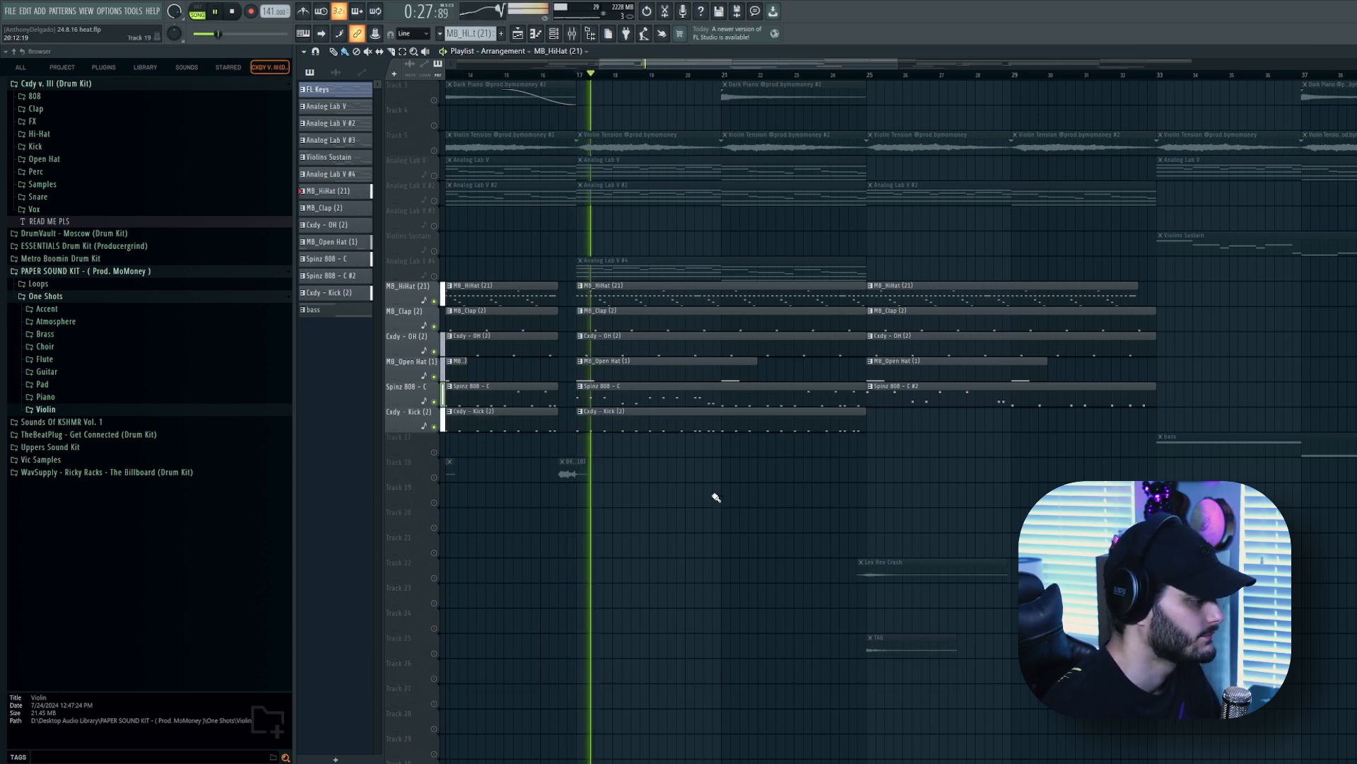
{"action": "scroll", "coordinate": [695, 504], "scroll_direction": "down", "scroll_amount": 2}
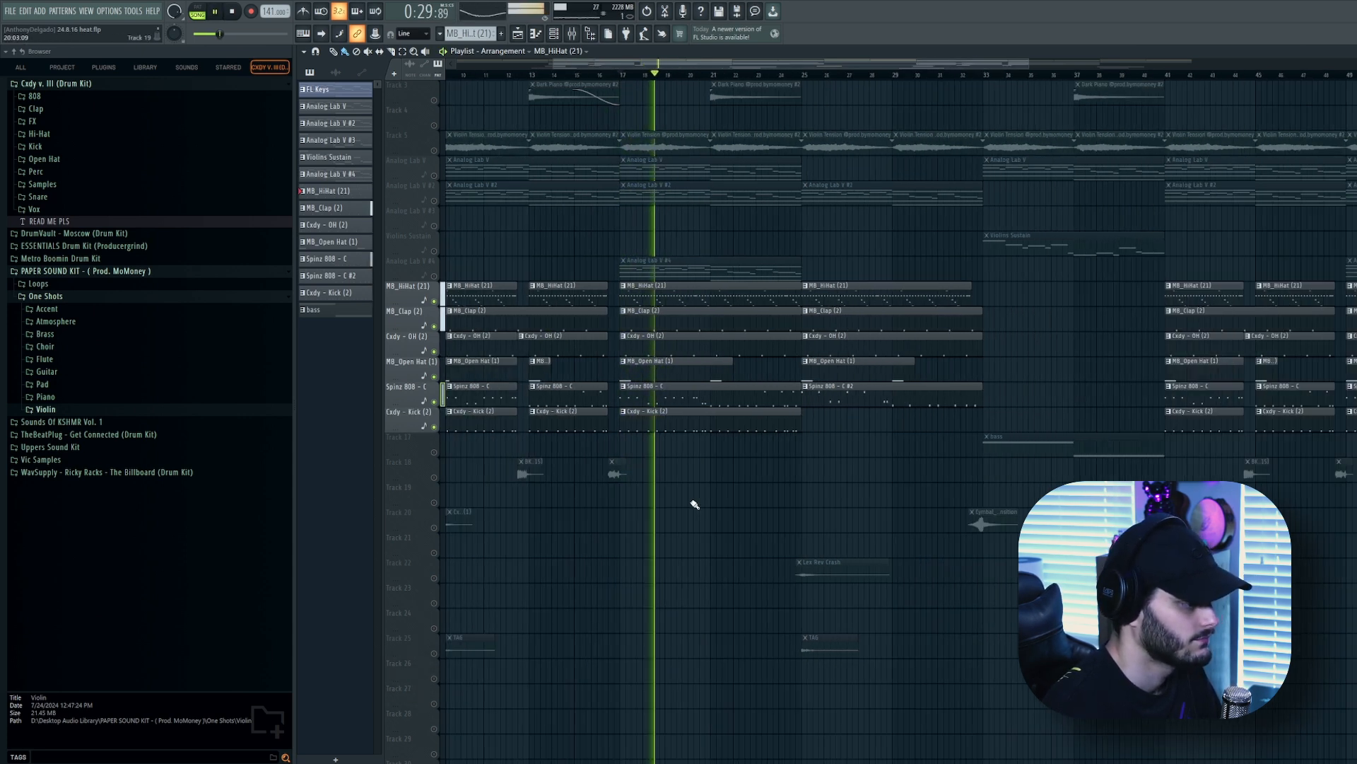
- Unmute all playlist tracks and play the full arrangement from around bar 9
{"action": "right_click", "coordinate": [435, 427]}
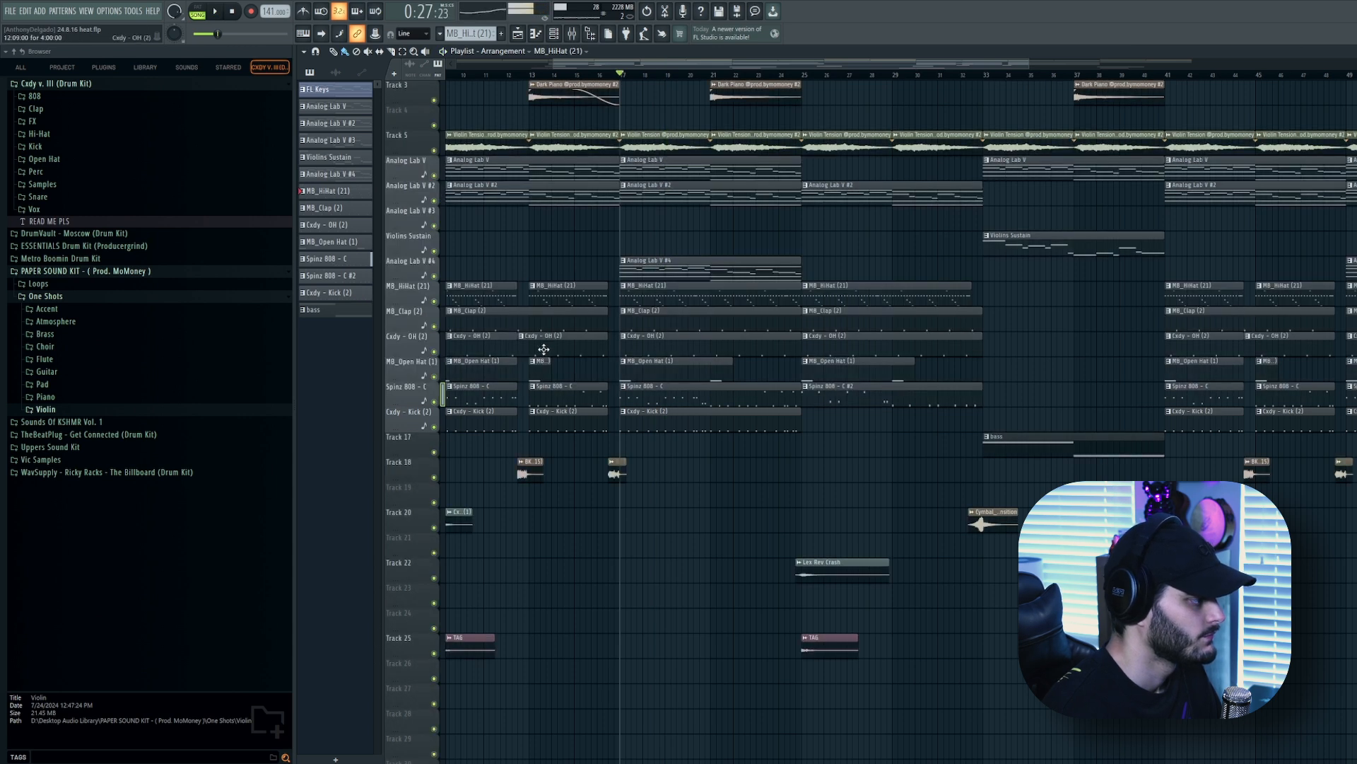
{"action": "scroll", "coordinate": [542, 346], "scroll_direction": "down", "scroll_amount": 3}
{"action": "key", "text": "space"}
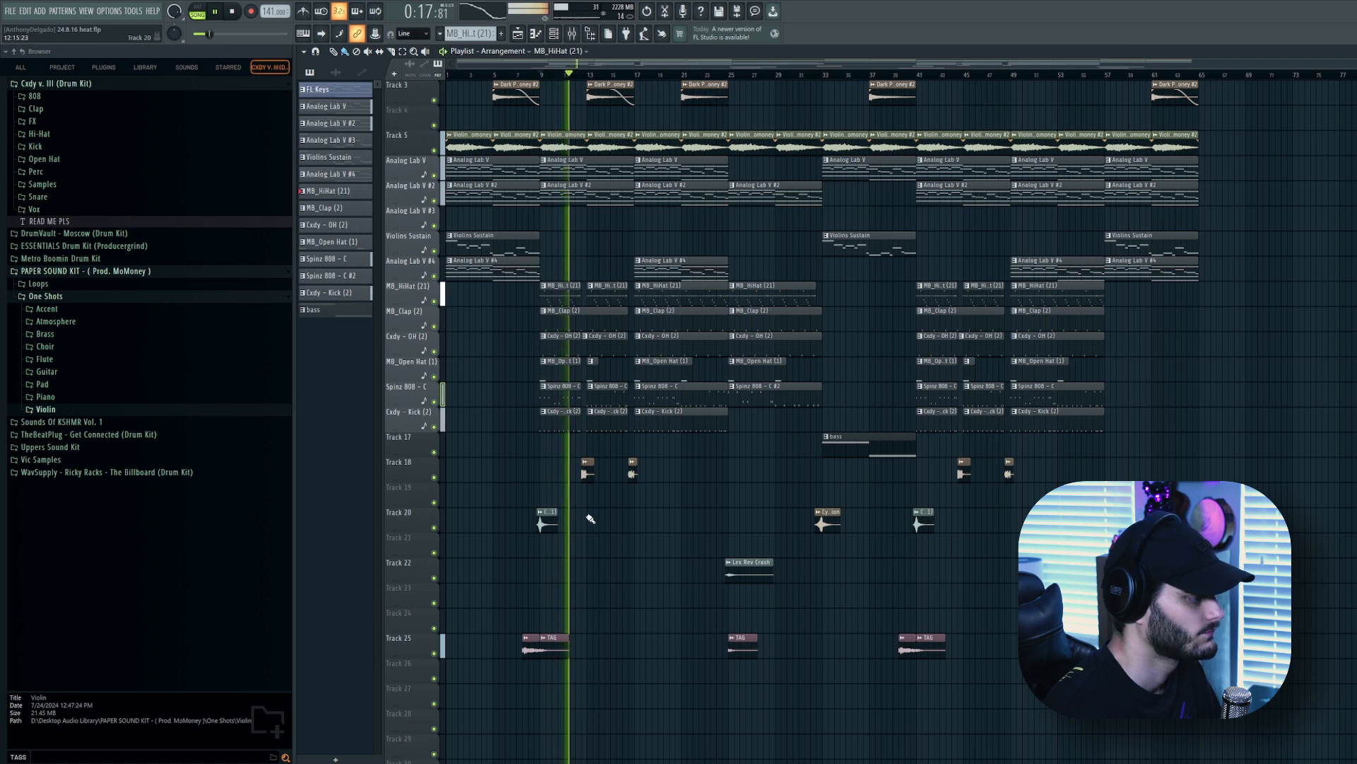
{"action": "scroll", "coordinate": [590, 519], "scroll_direction": "up", "scroll_amount": 2}
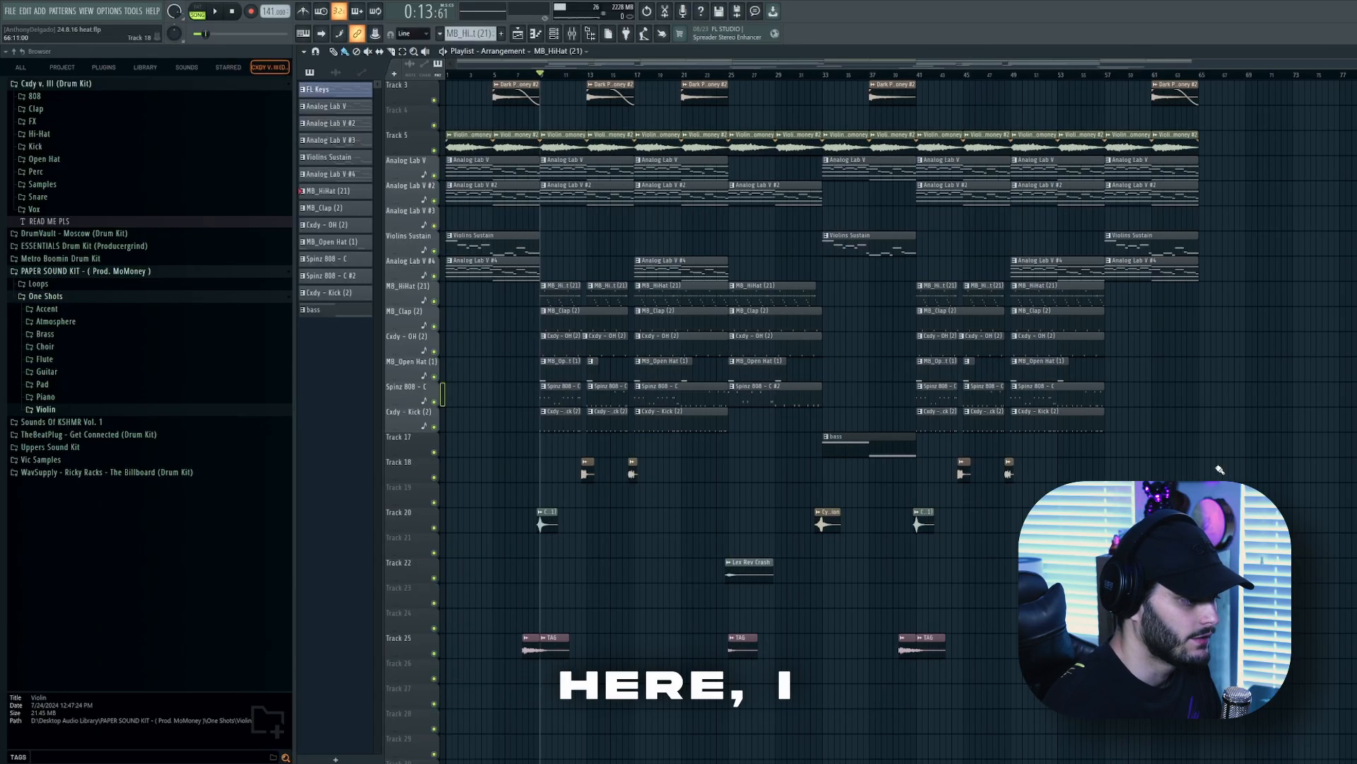
- Listen to the transition into bar 9 and to the BK BANGERZ TRAP TRANSITIONZ clip on Track 18 near bar 12
{"action": "left_click_drag", "start_coordinate": [1016, 457], "coordinate": [478, 606]}
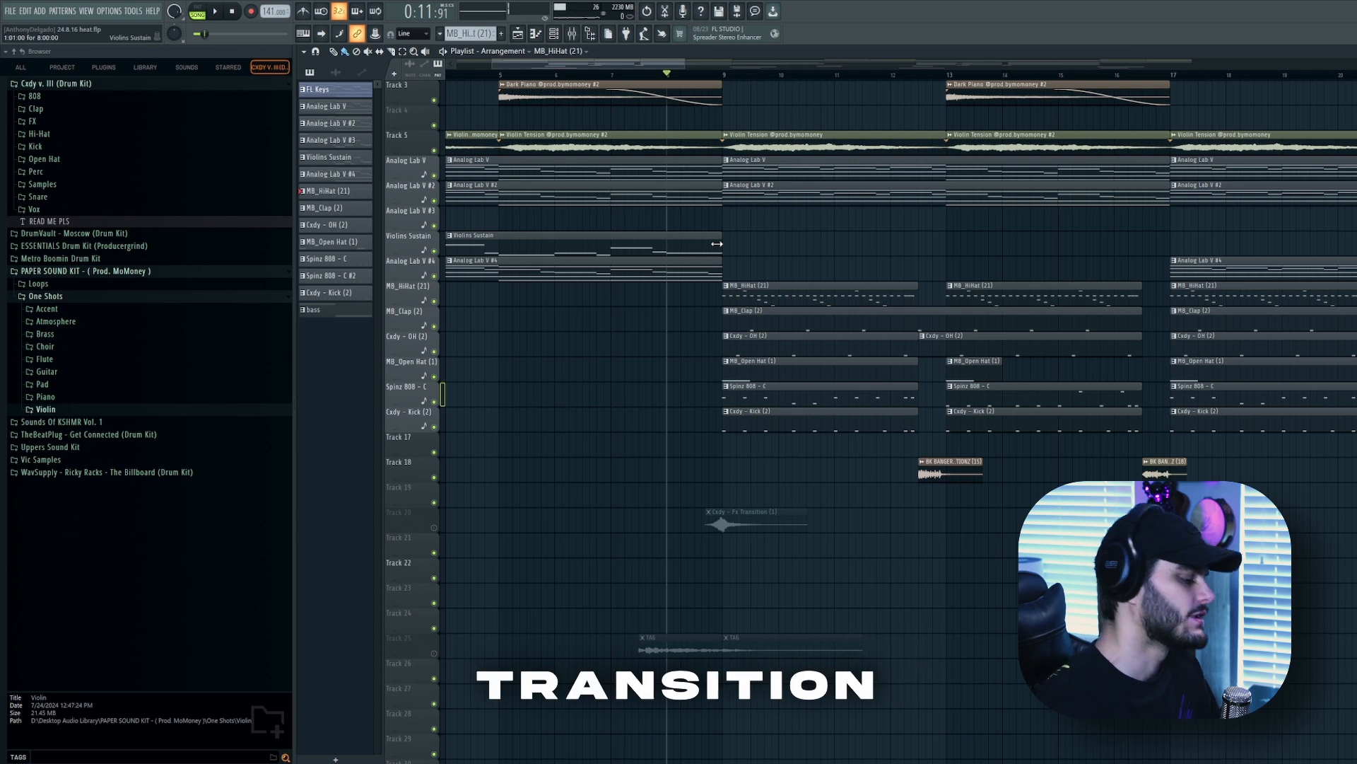
{"action": "key", "text": "space"}
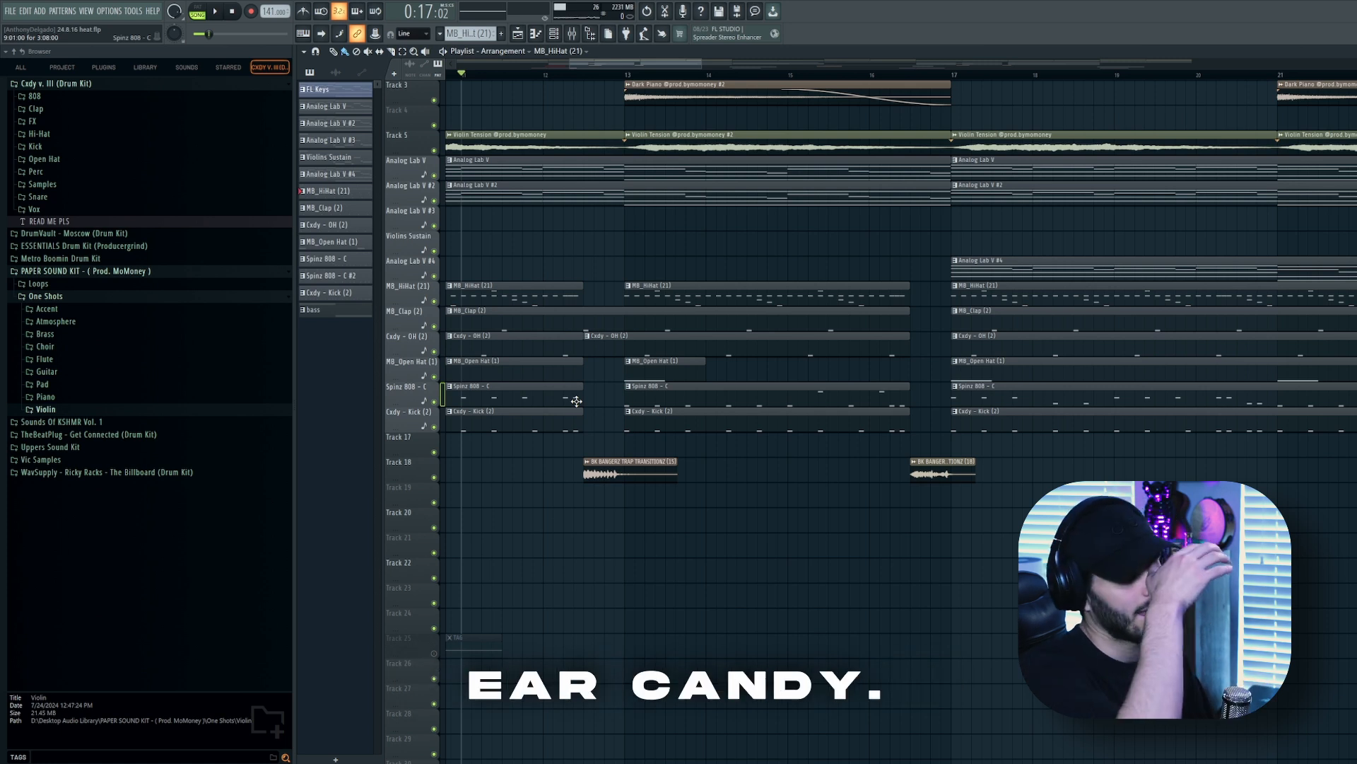
{"action": "key", "text": "space"}
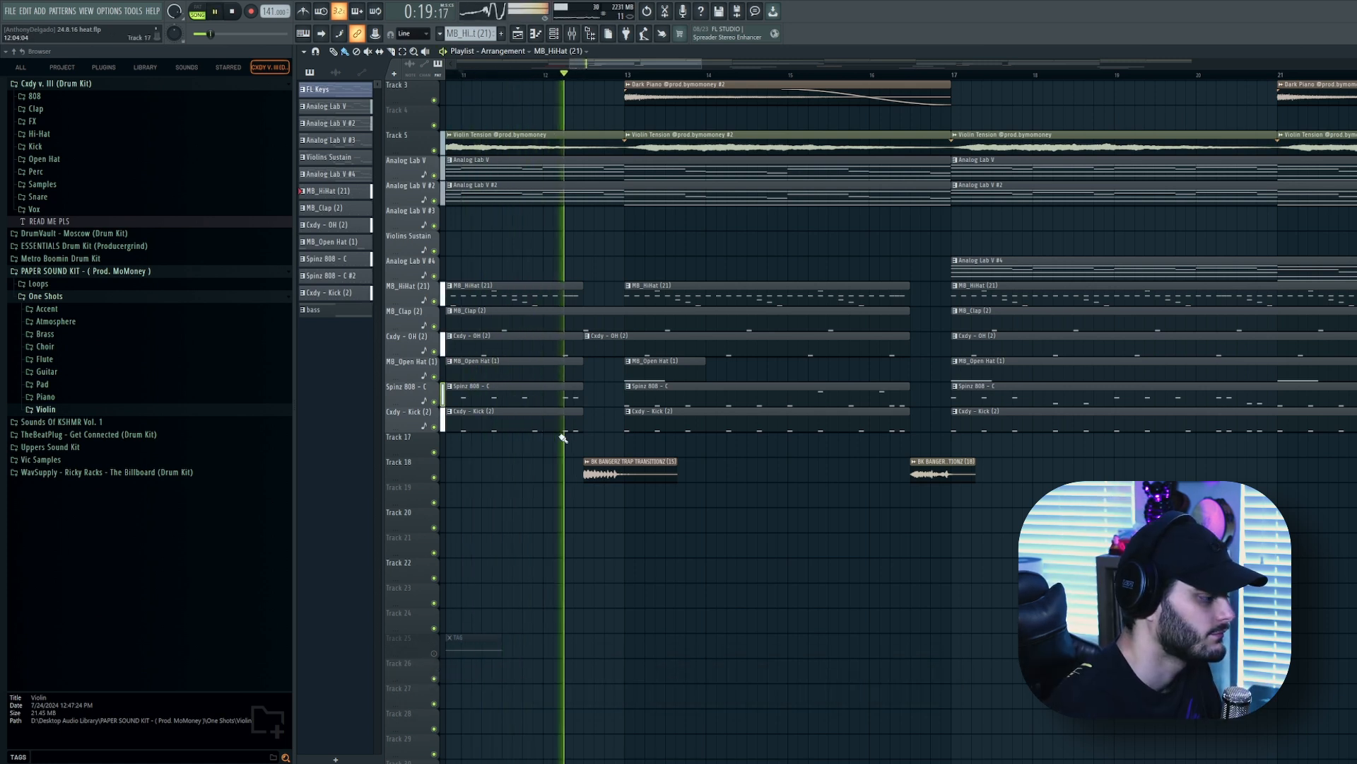
{"action": "key", "text": "space"}
{"action": "scroll", "coordinate": [573, 495], "scroll_direction": "up", "scroll_amount": 5}
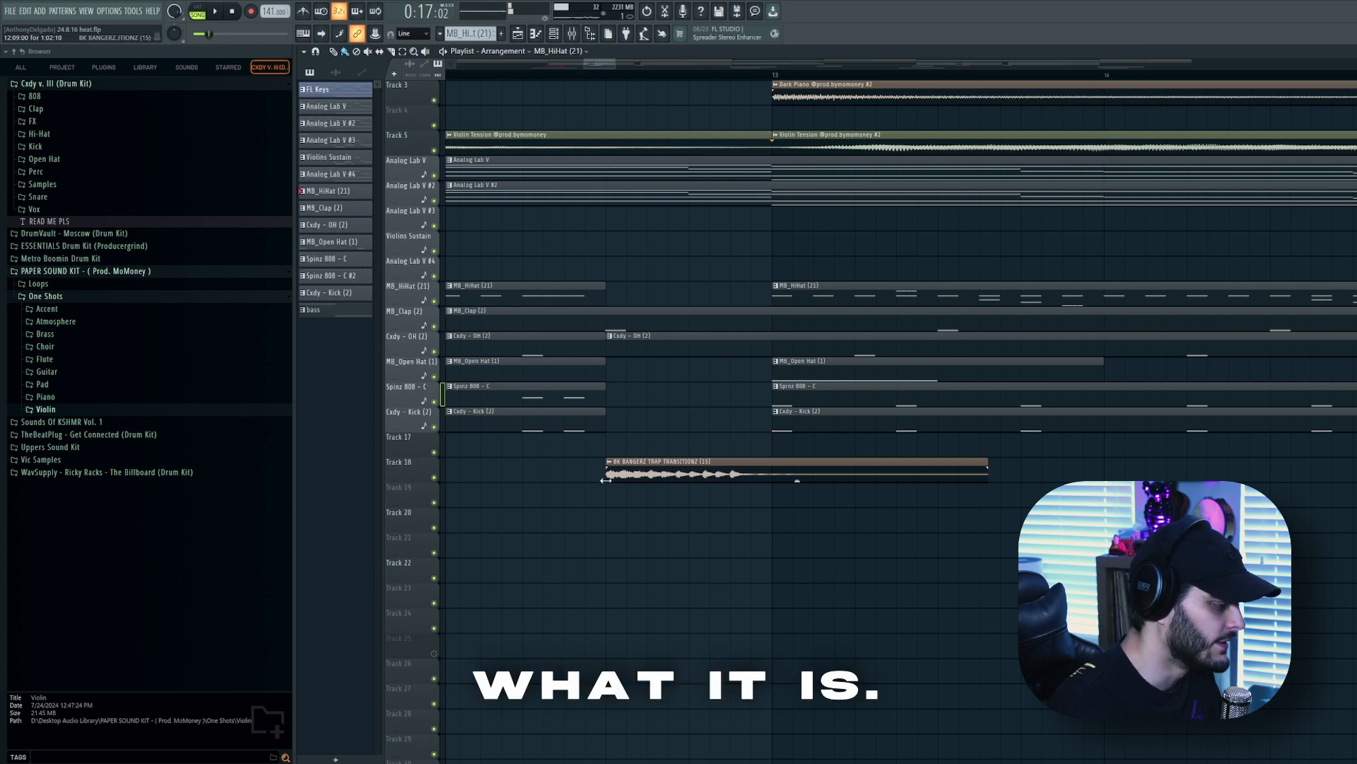
- Time-stretch the BK BANGERZ TRAP TRANSITIONZ (15) clip shorter, ending about two-thirds into bar 13, and replay the transition
{"action": "left_click", "coordinate": [627, 467]}
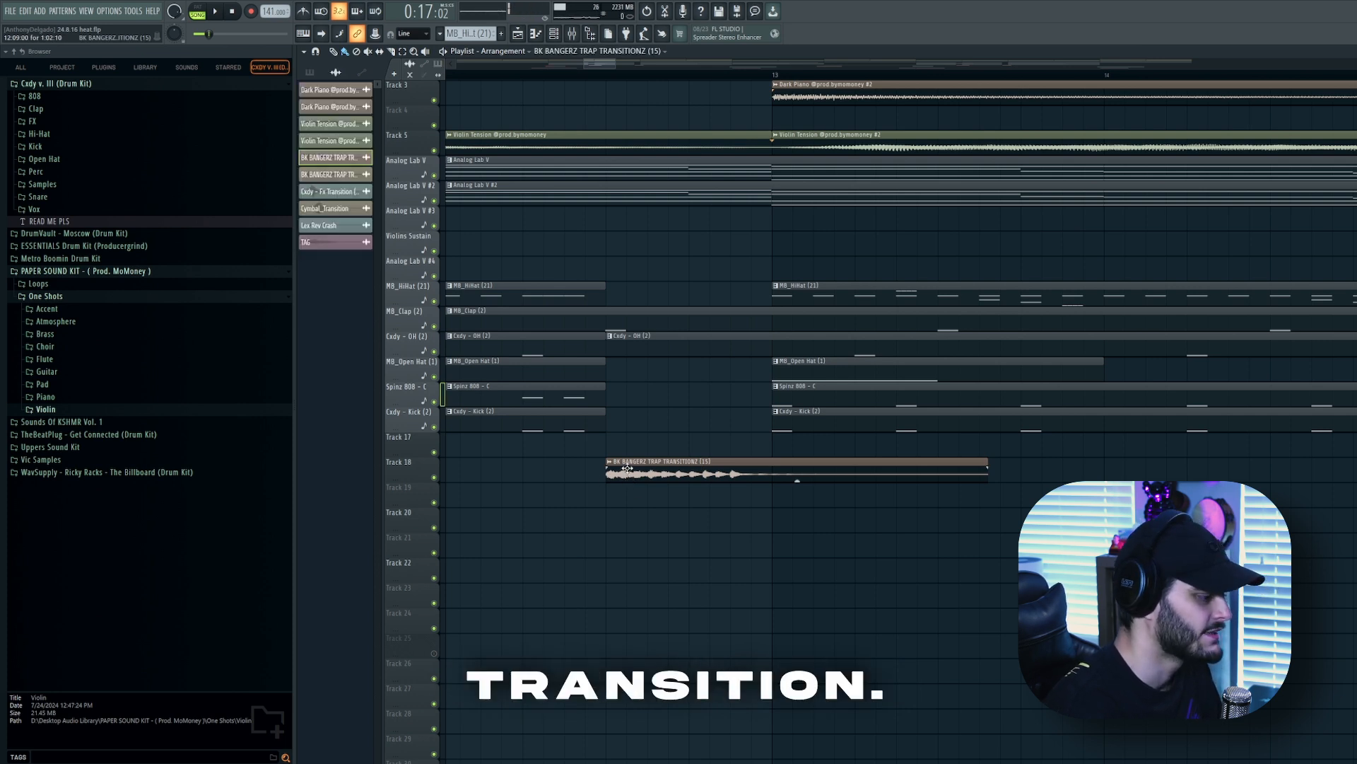
{"action": "scroll", "coordinate": [907, 473], "scroll_direction": "down", "scroll_amount": 3}
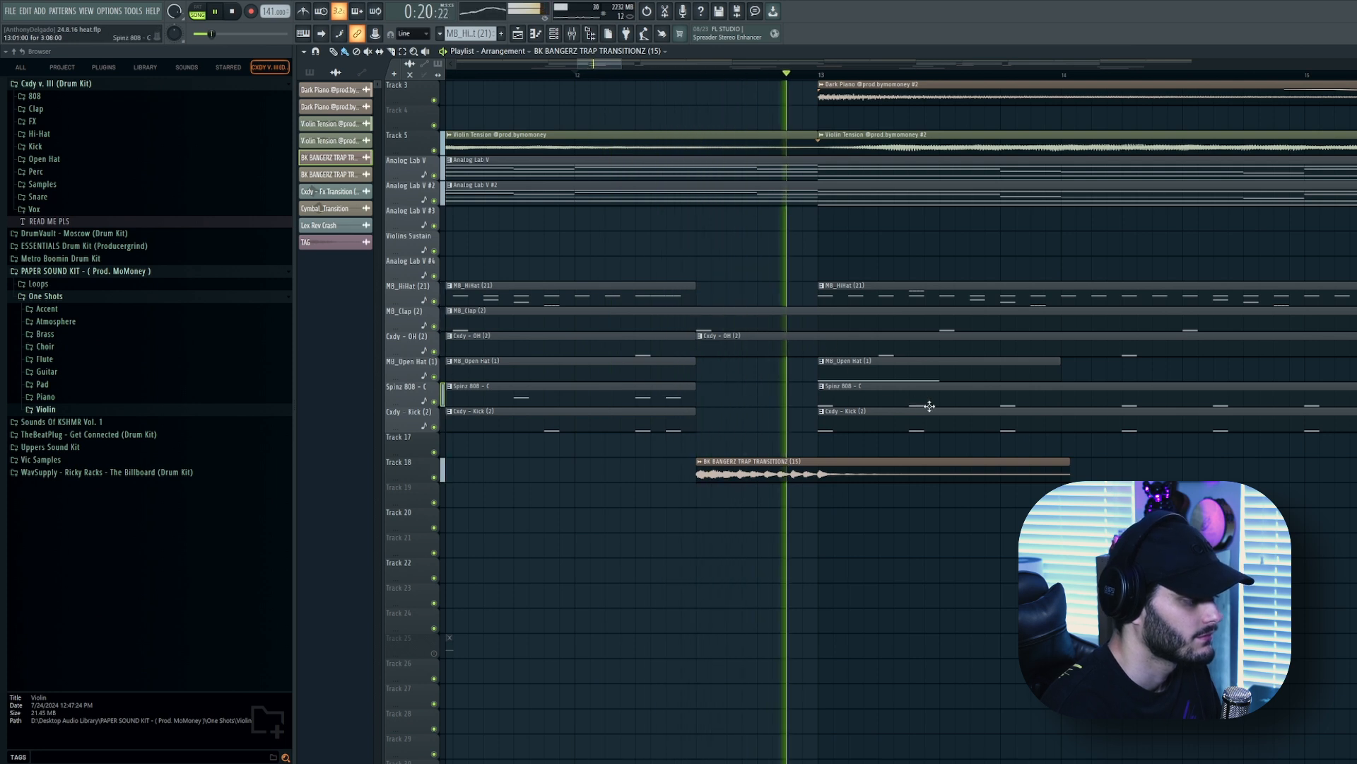
{"action": "key", "text": "space"}
{"action": "left_click_drag", "start_coordinate": [1066, 459], "coordinate": [978, 459]}
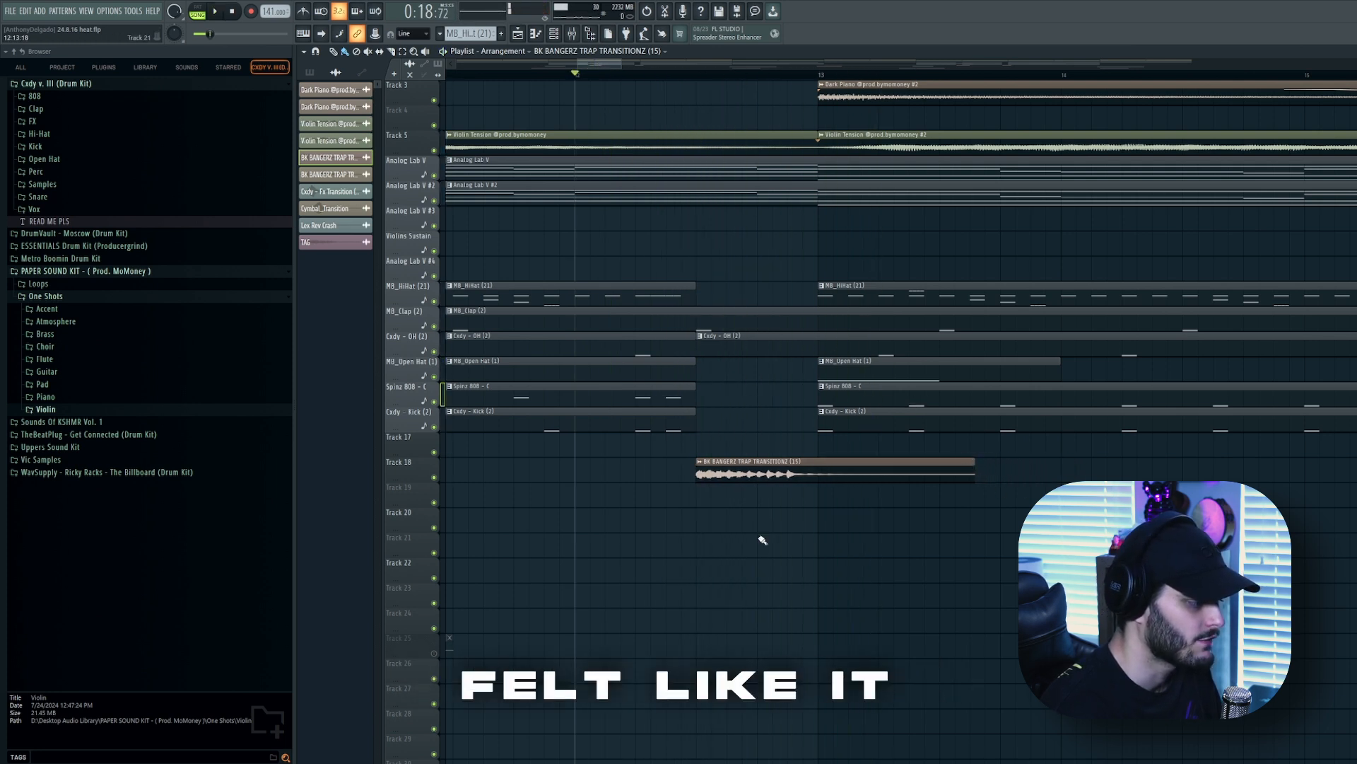
{"action": "key", "text": "space"}
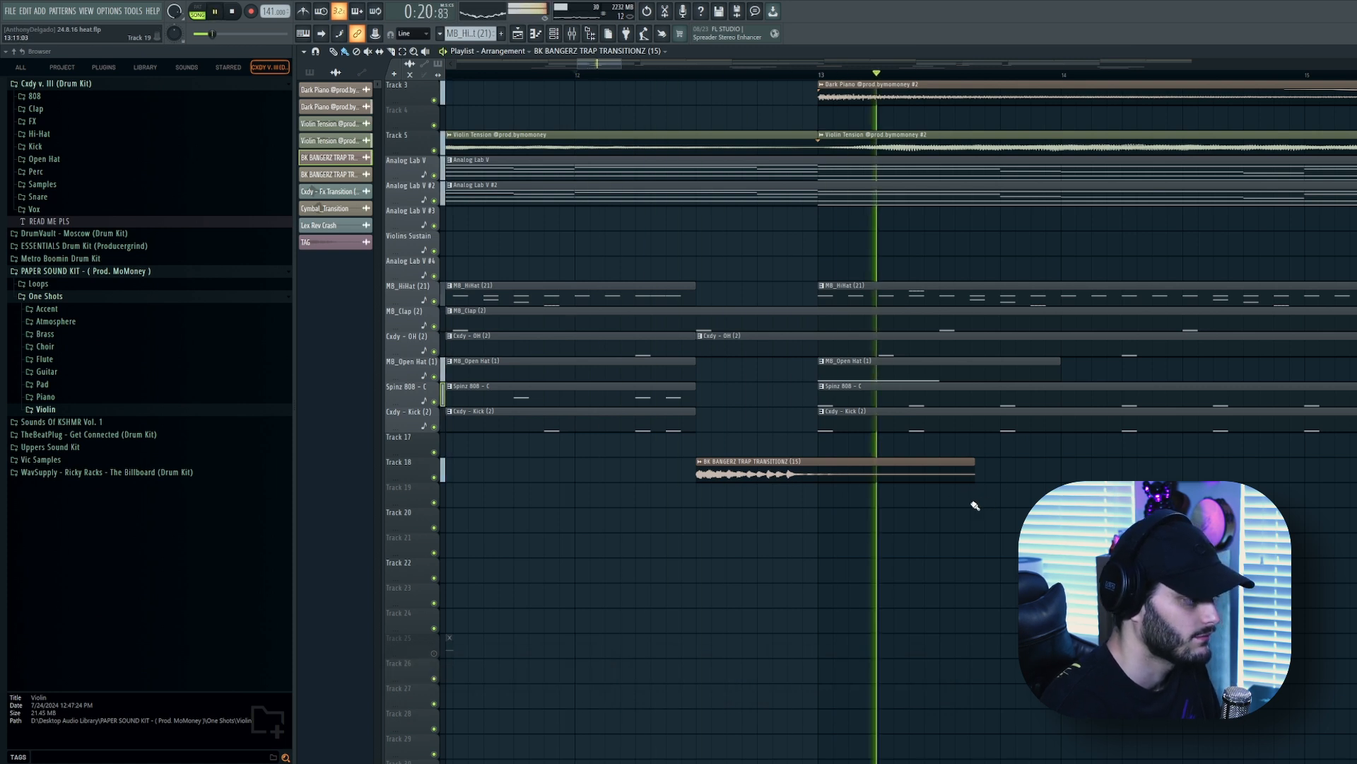
{"action": "key", "text": "space"}
- Try stretching the BK BANGERZ TRAP TRANSITIONZ (18) clip before bar 17 to a length of 0:15:00 and listen to it
{"action": "scroll", "coordinate": [976, 505], "scroll_direction": "down", "scroll_amount": 6}
{"action": "scroll", "coordinate": [982, 503], "scroll_direction": "up", "scroll_amount": 4}
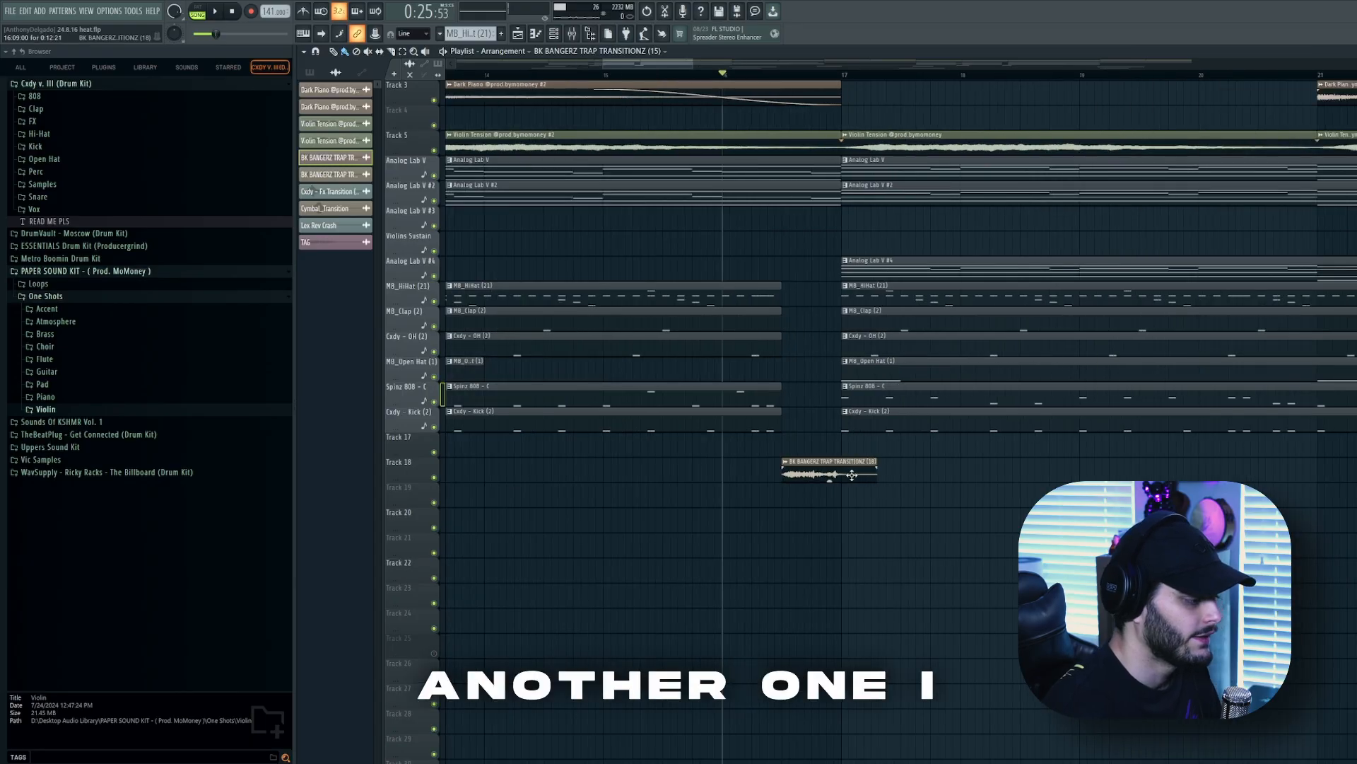
{"action": "key", "text": "space"}
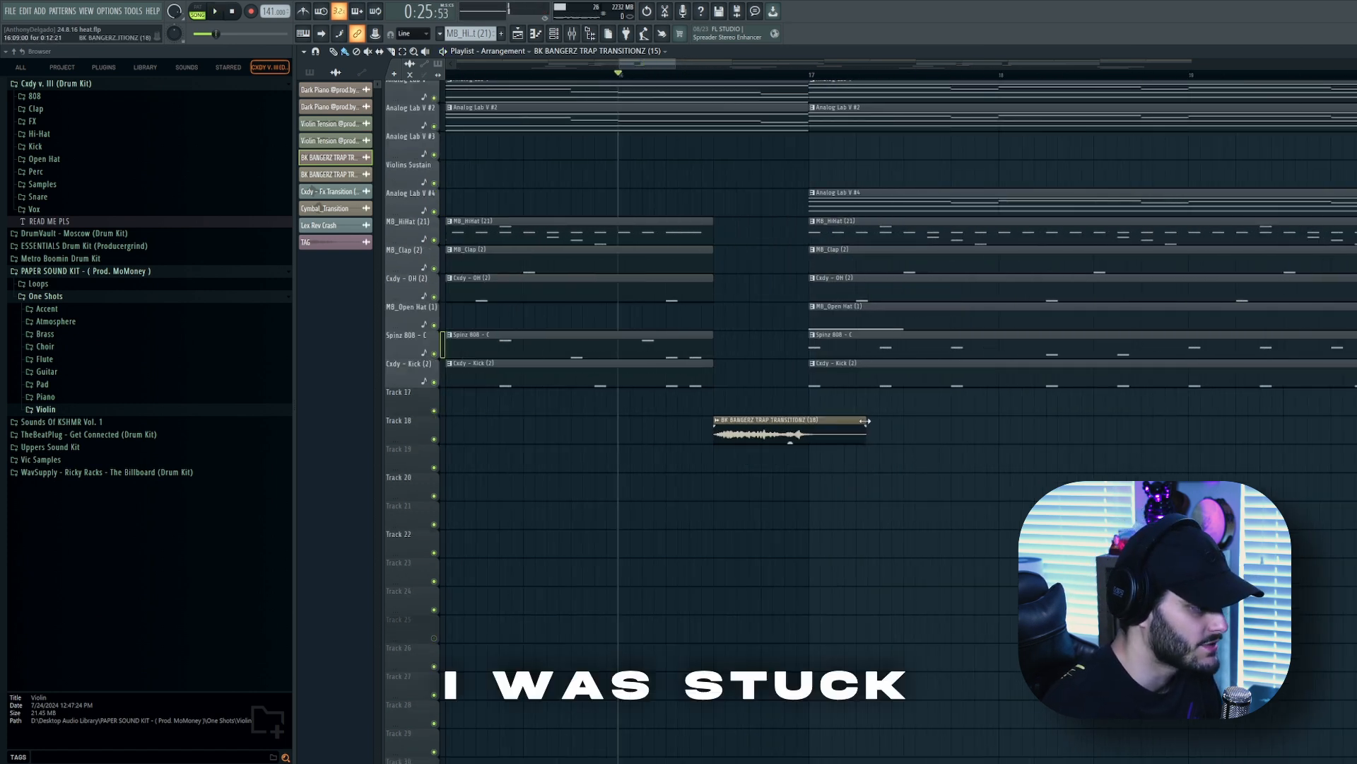
{"action": "left_click_drag", "start_coordinate": [864, 421], "coordinate": [874, 421]}
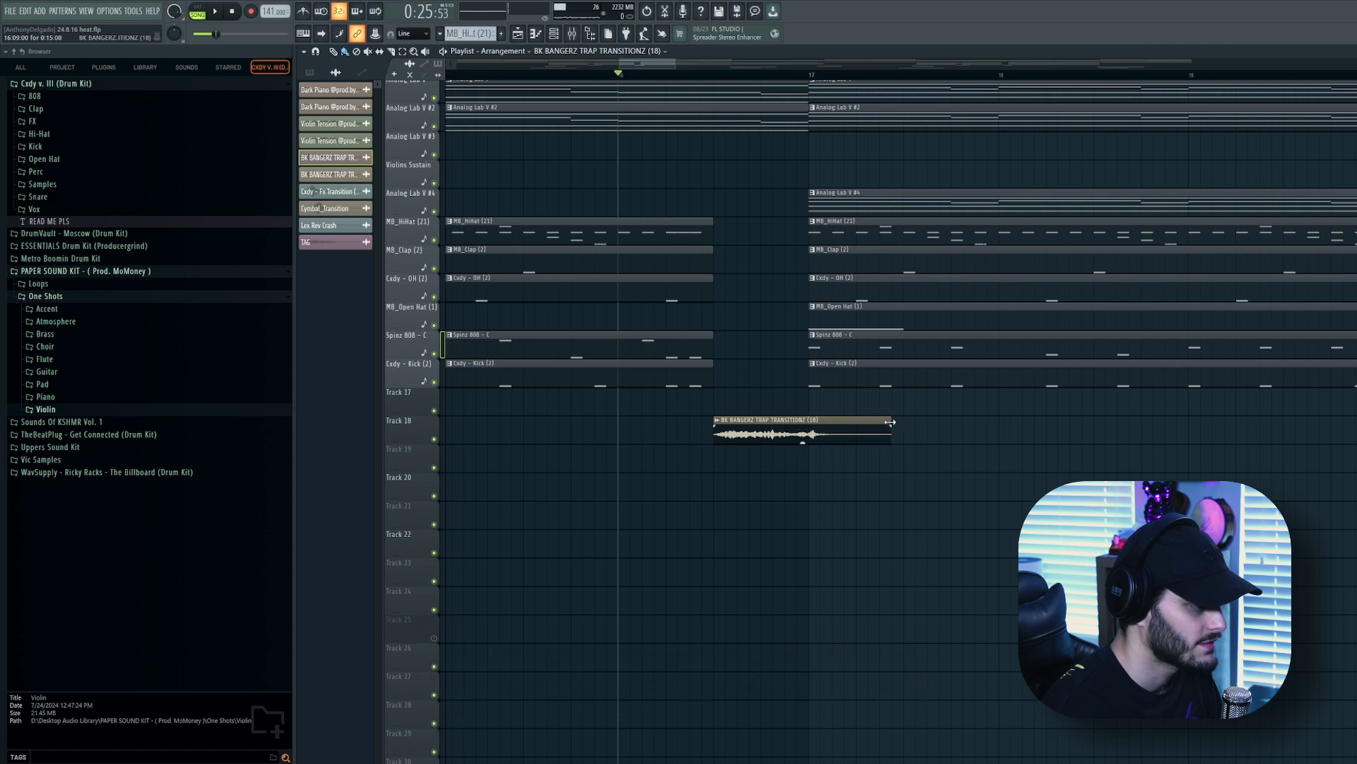
{"action": "key", "text": "space"}
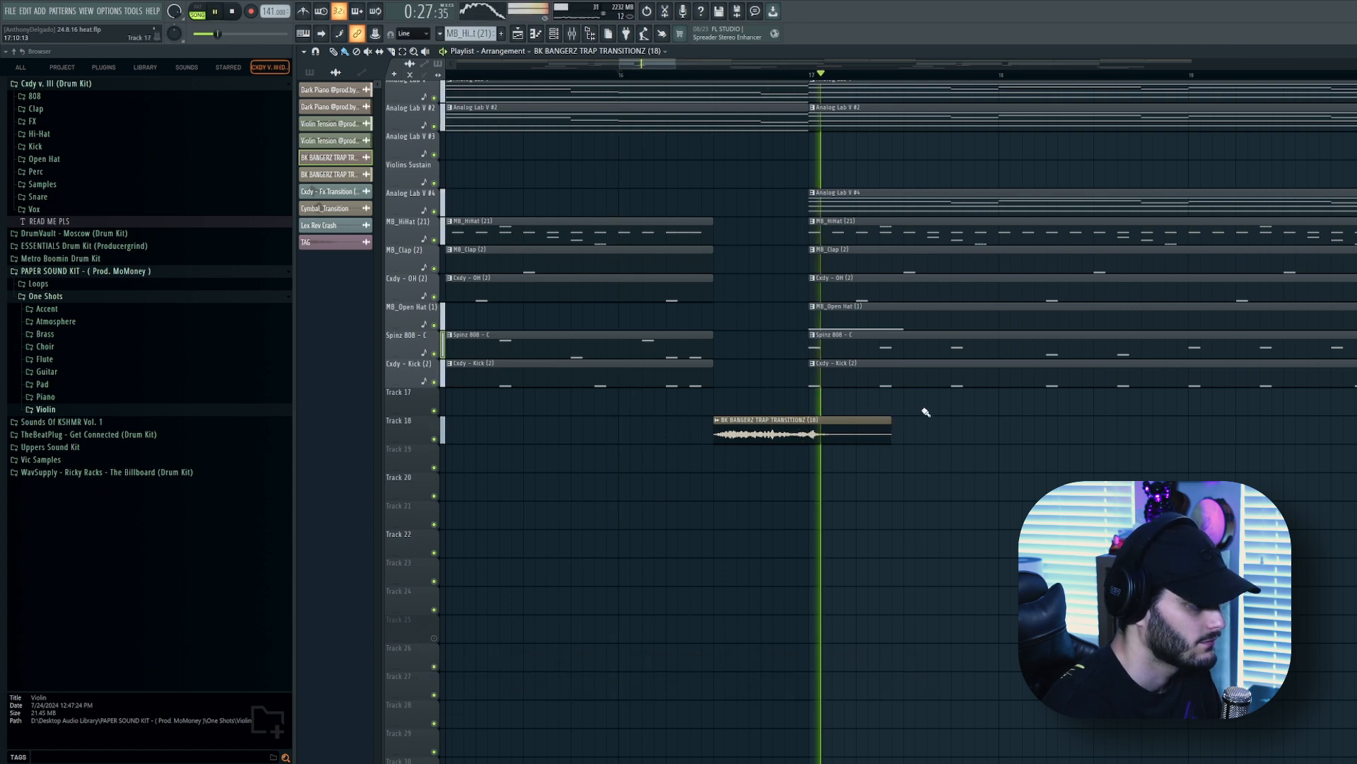
{"action": "key", "text": "space"}
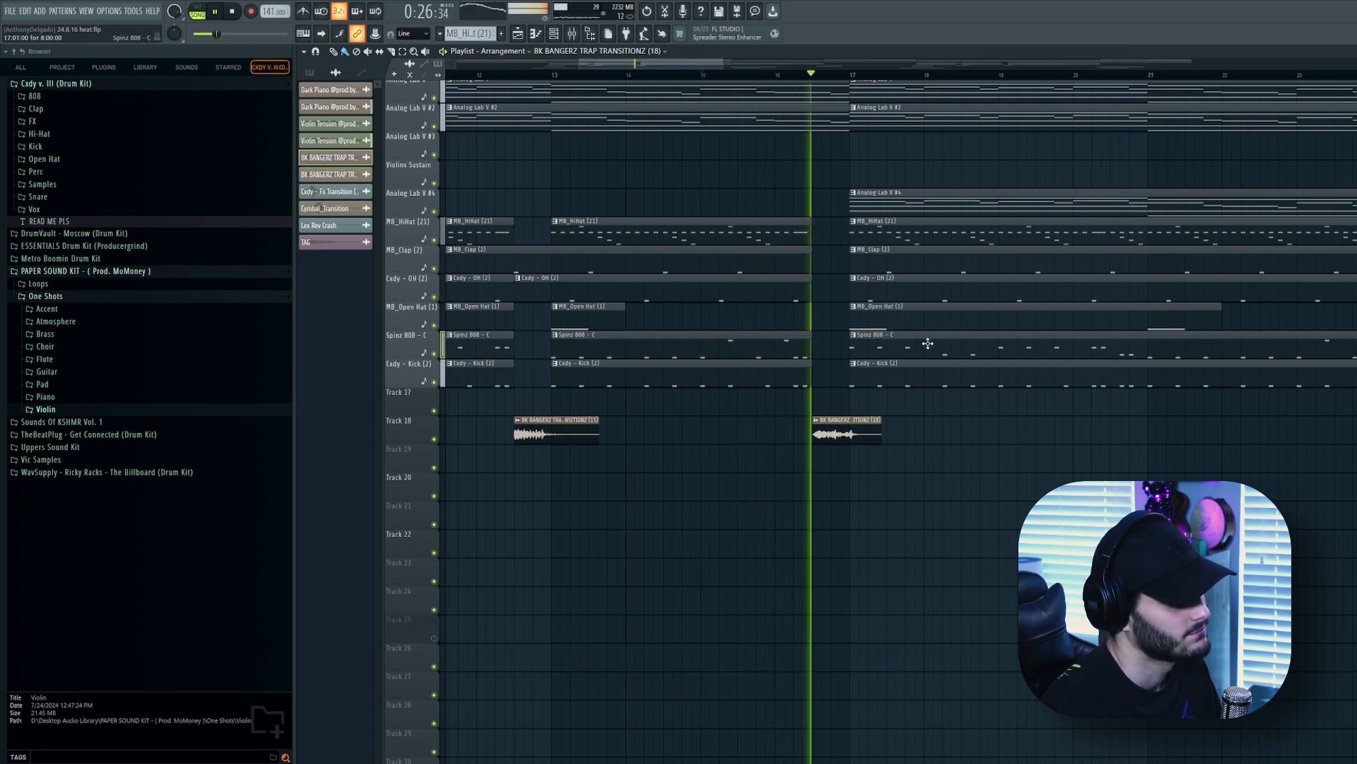
- Replay the transition into bar 17, shorten its clip on Track 18 to about 0.8 bar, and listen again
{"action": "scroll", "coordinate": [821, 457], "scroll_direction": "up", "scroll_amount": 3}
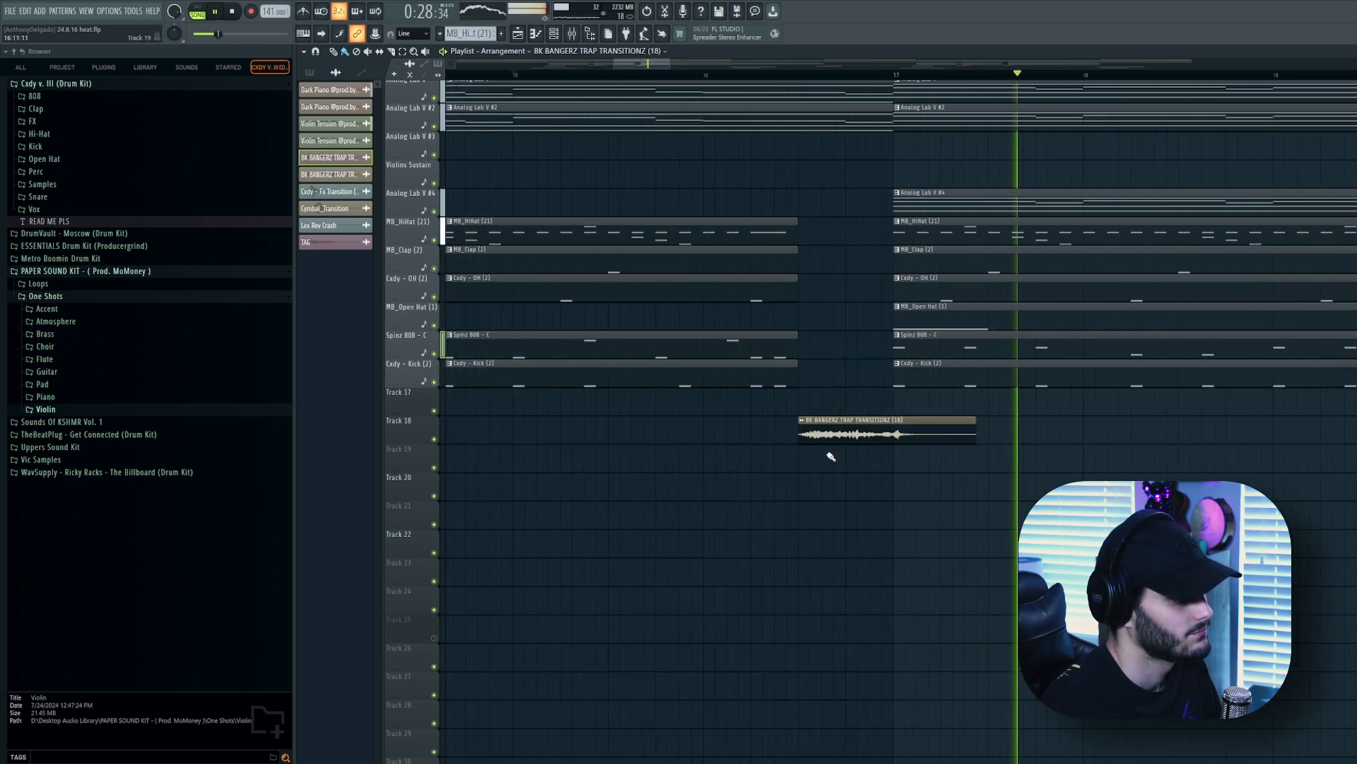
{"action": "key", "text": "space"}
{"action": "left_click_drag", "start_coordinate": [976, 420], "coordinate": [953, 420]}
{"action": "key", "text": "space"}
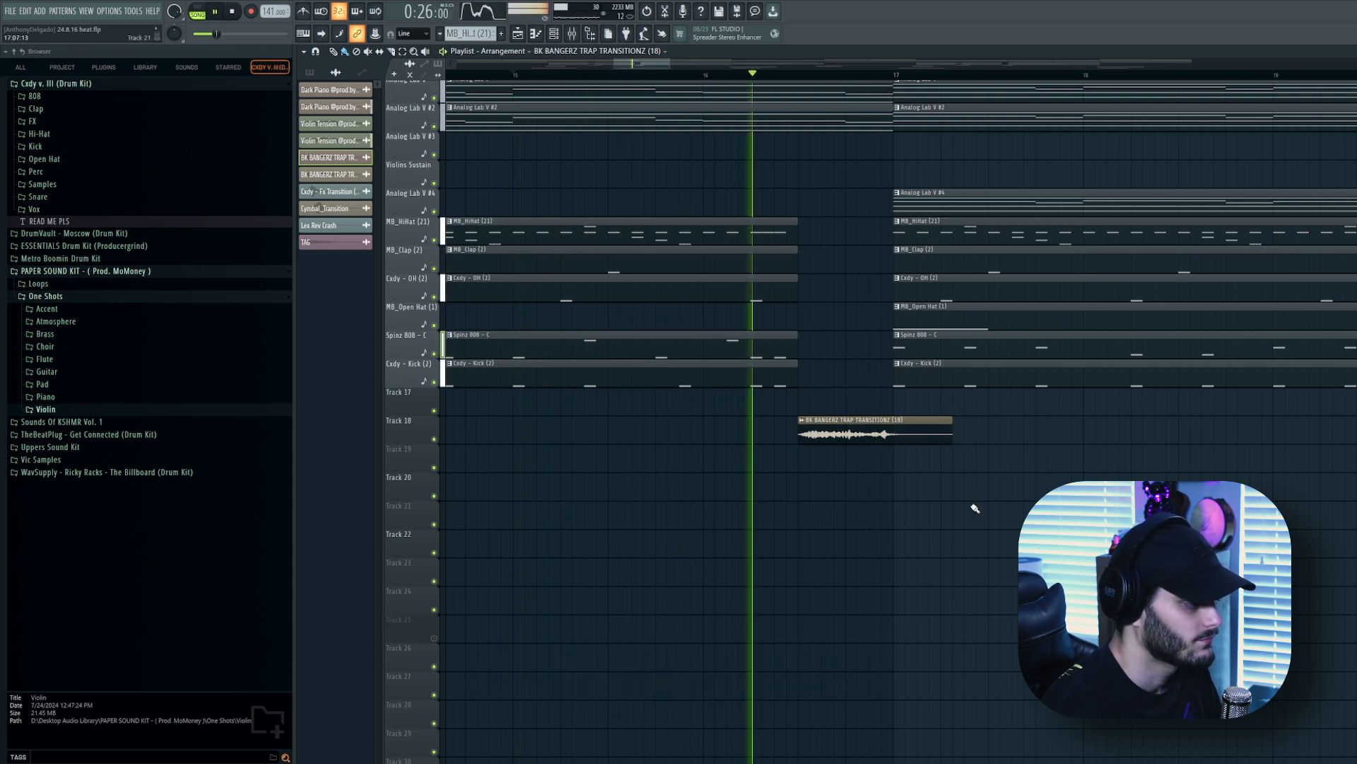
{"action": "scroll", "coordinate": [974, 507], "scroll_direction": "down", "scroll_amount": 3}
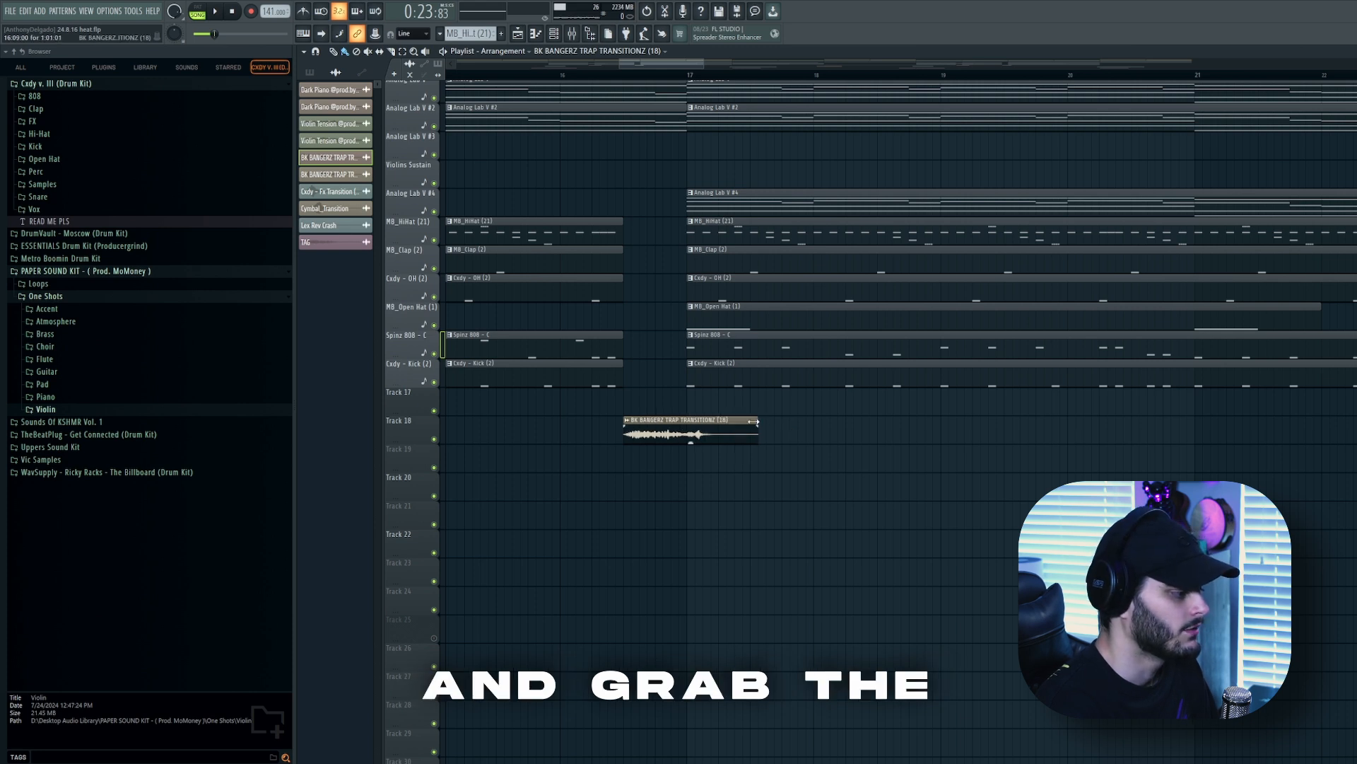
- Shorten the transition clip on Track 18 so it ends a little over a quarter bar past the start of bar 17
{"action": "left_click_drag", "start_coordinate": [754, 422], "coordinate": [721, 425]}
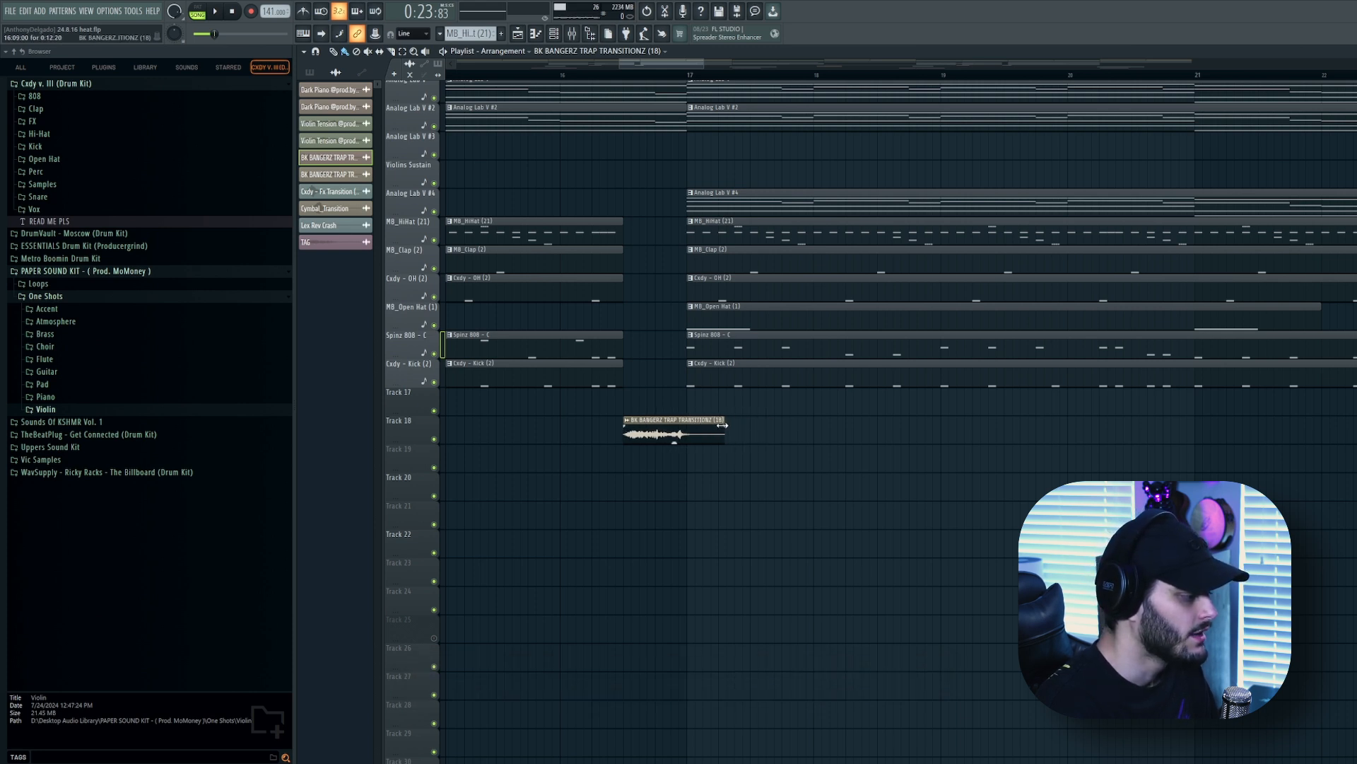
{"action": "scroll", "coordinate": [700, 446], "scroll_direction": "up", "scroll_amount": 4}
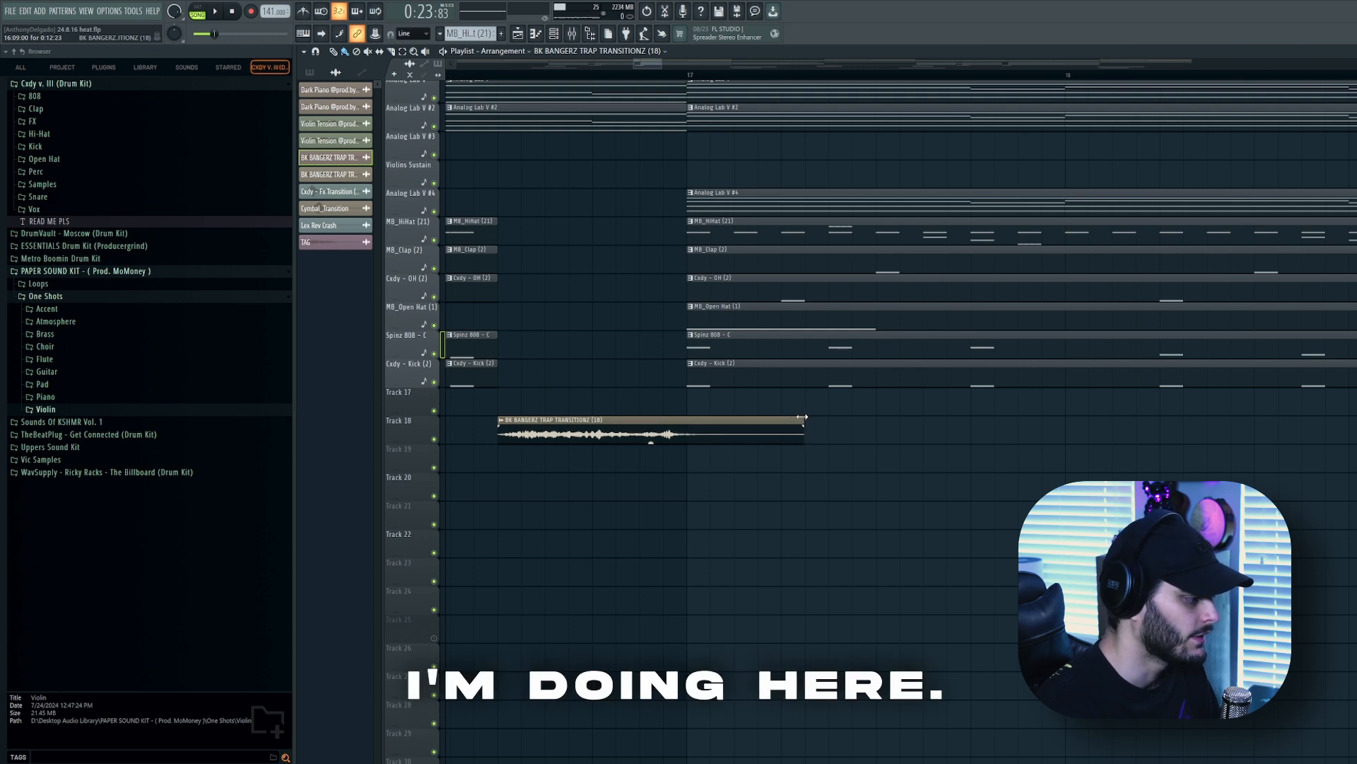
{"action": "left_click_drag", "start_coordinate": [805, 418], "coordinate": [793, 418]}
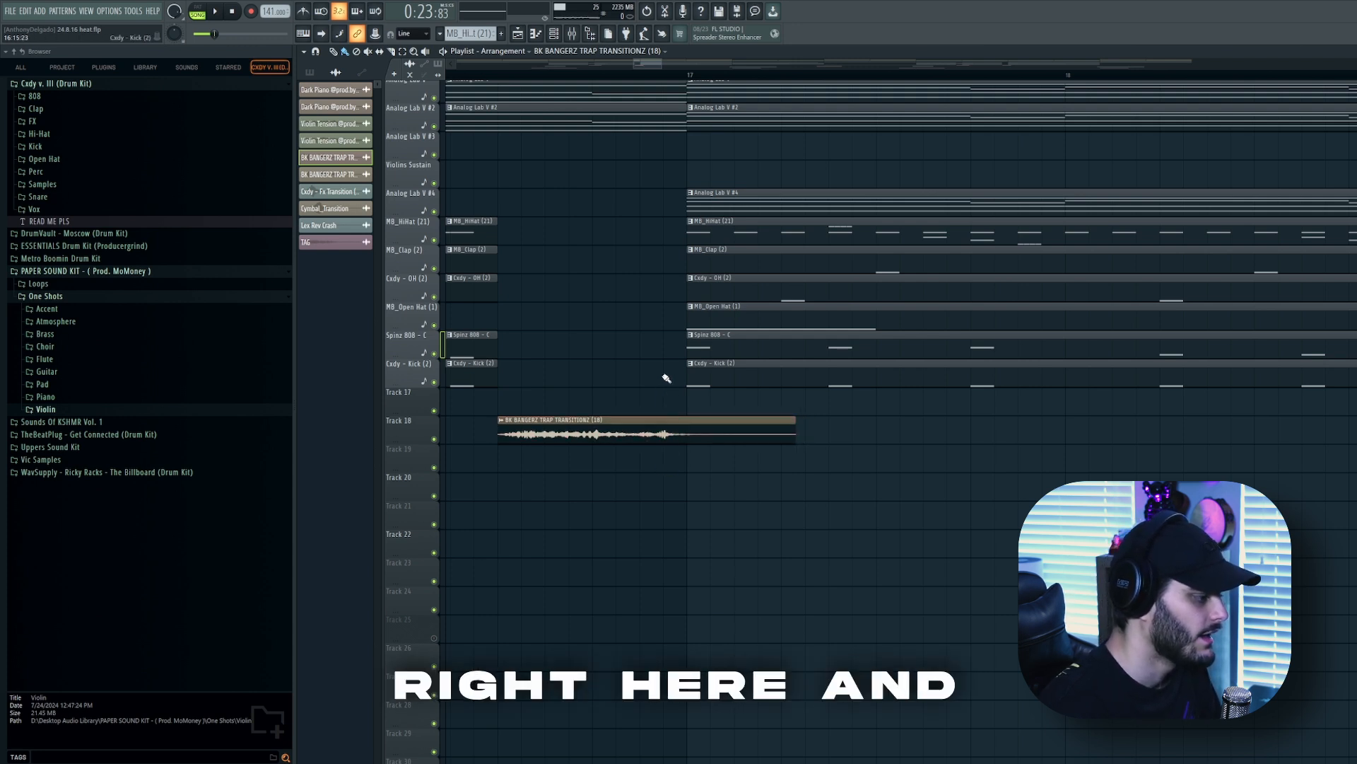
{"action": "left_click_drag", "start_coordinate": [661, 338], "coordinate": [667, 419]}
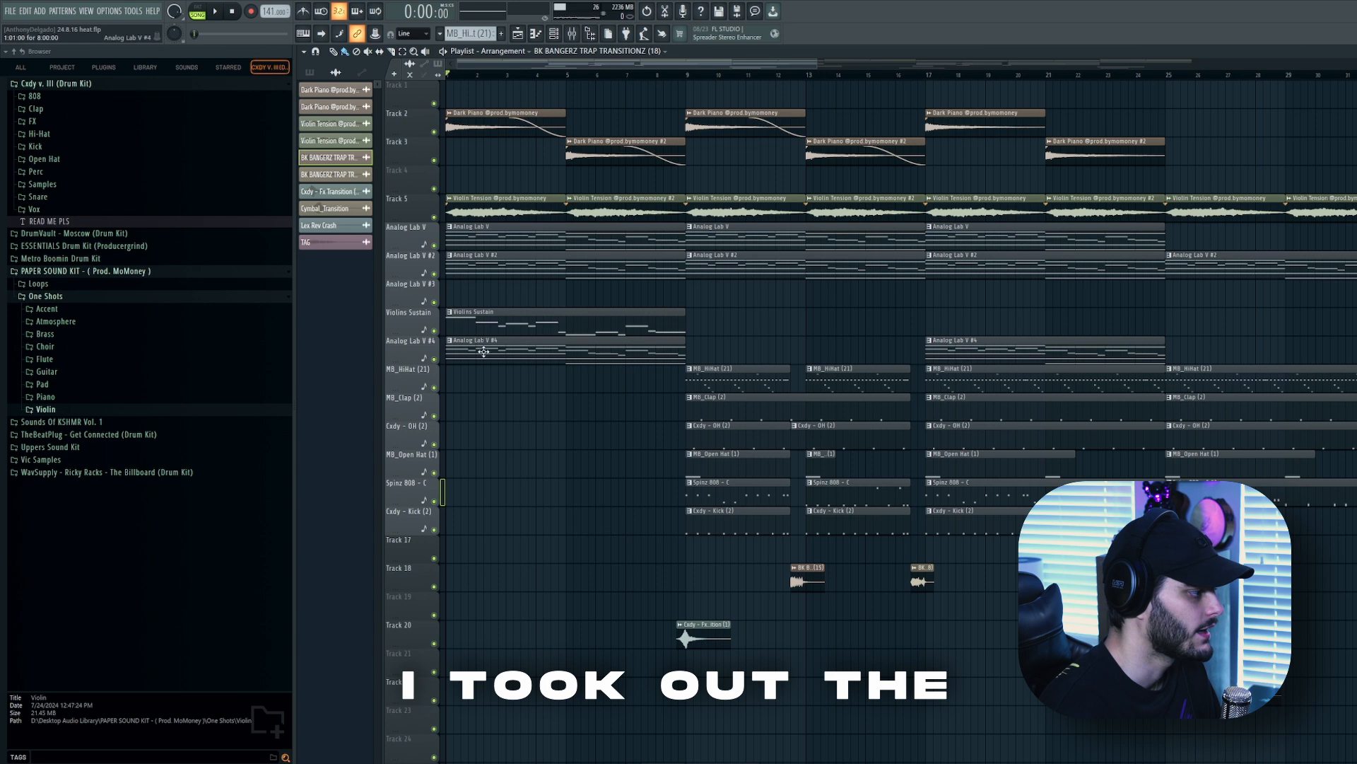
- Listen to only the Violins Sustain and Analog Lab V #4 tracks from the intro
{"action": "left_click", "coordinate": [434, 330], "text": "ctrl"}
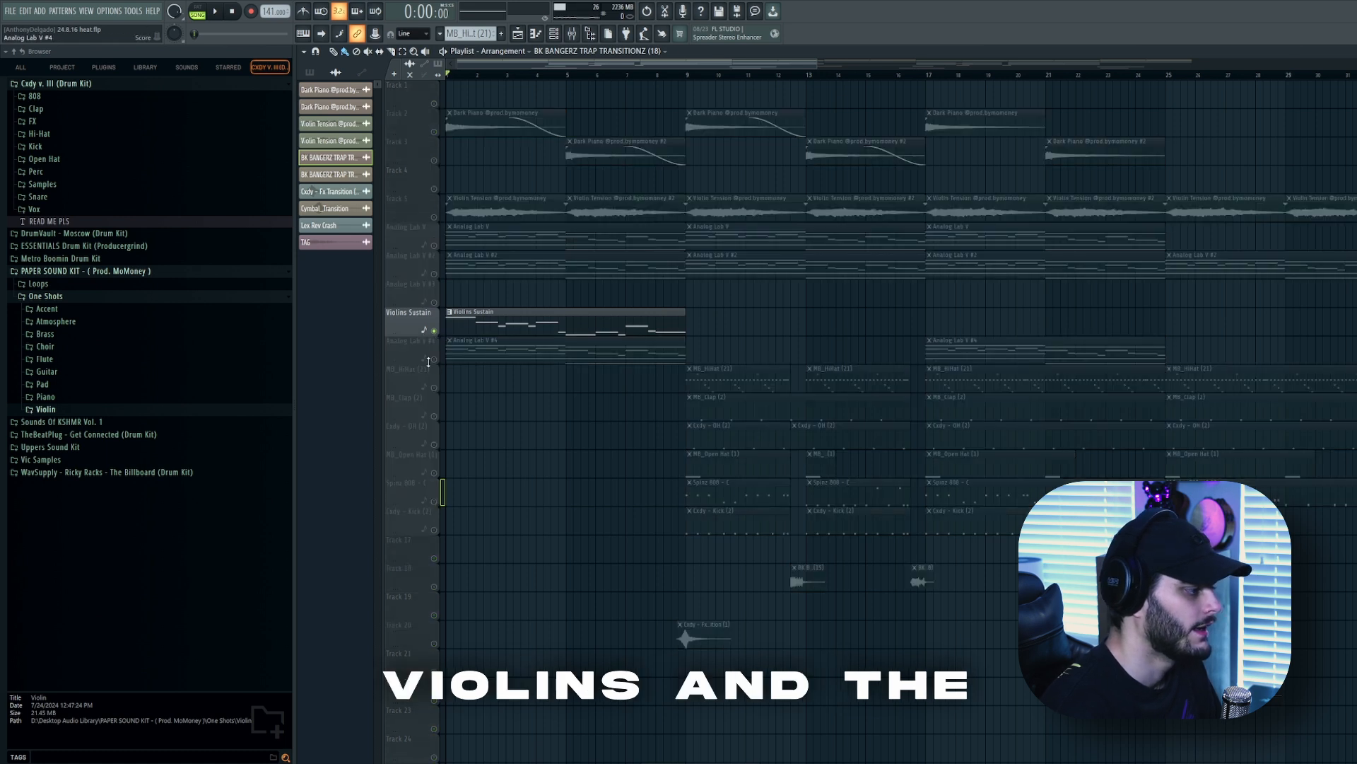
{"action": "left_click", "coordinate": [434, 359]}
{"action": "key", "text": "space"}
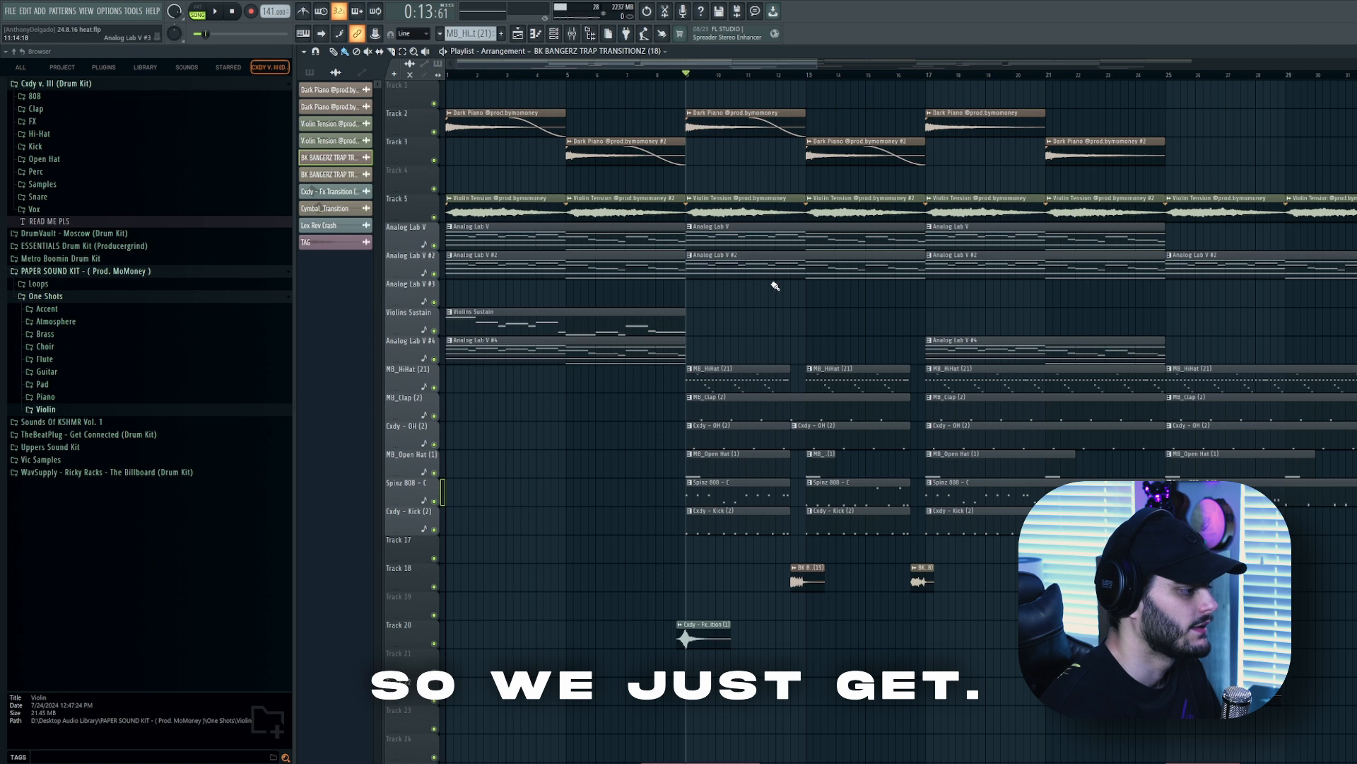
- Play the full arrangement from bar 9, from bar 17, and from bar 23 through the Lex Rev Crash clip on Track 22
{"action": "key", "text": "space"}
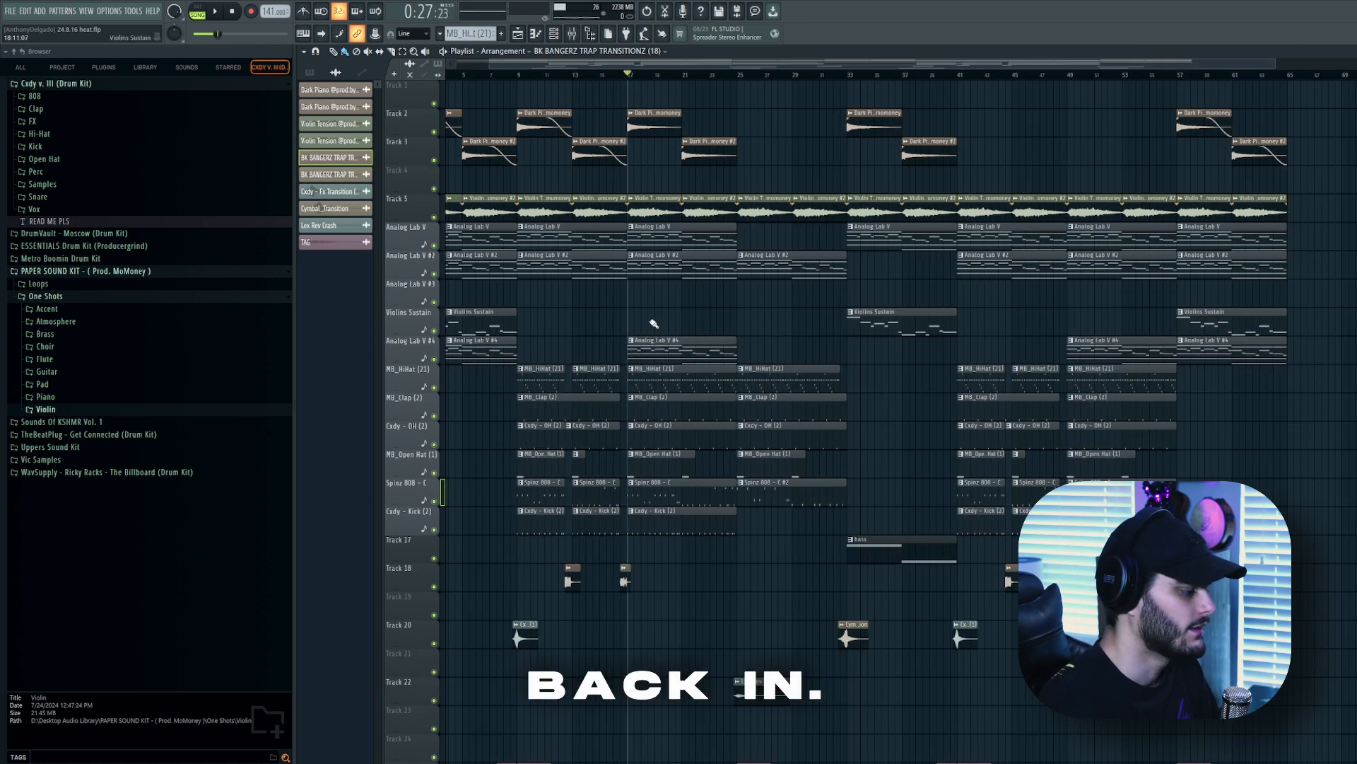
{"action": "key", "text": "space"}
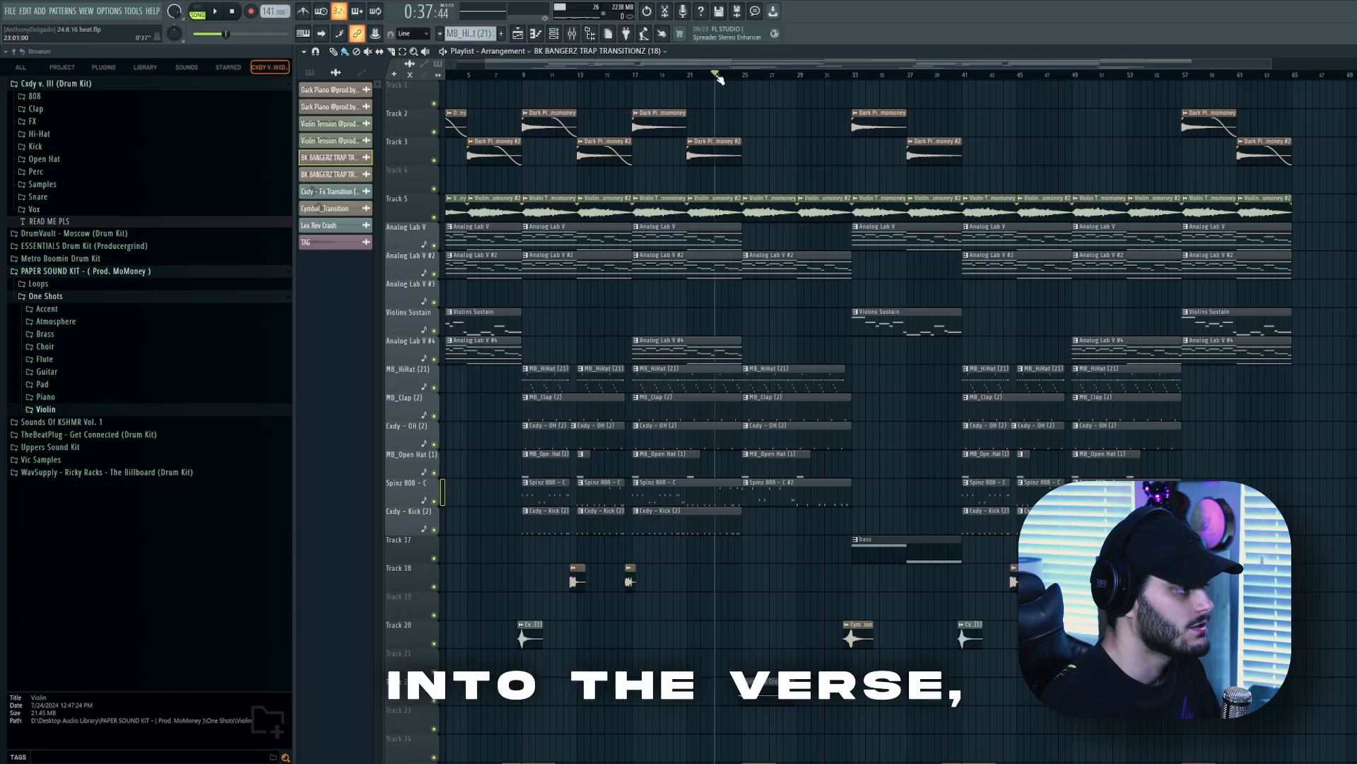
{"action": "scroll", "coordinate": [733, 646], "scroll_direction": "up", "scroll_amount": 2}
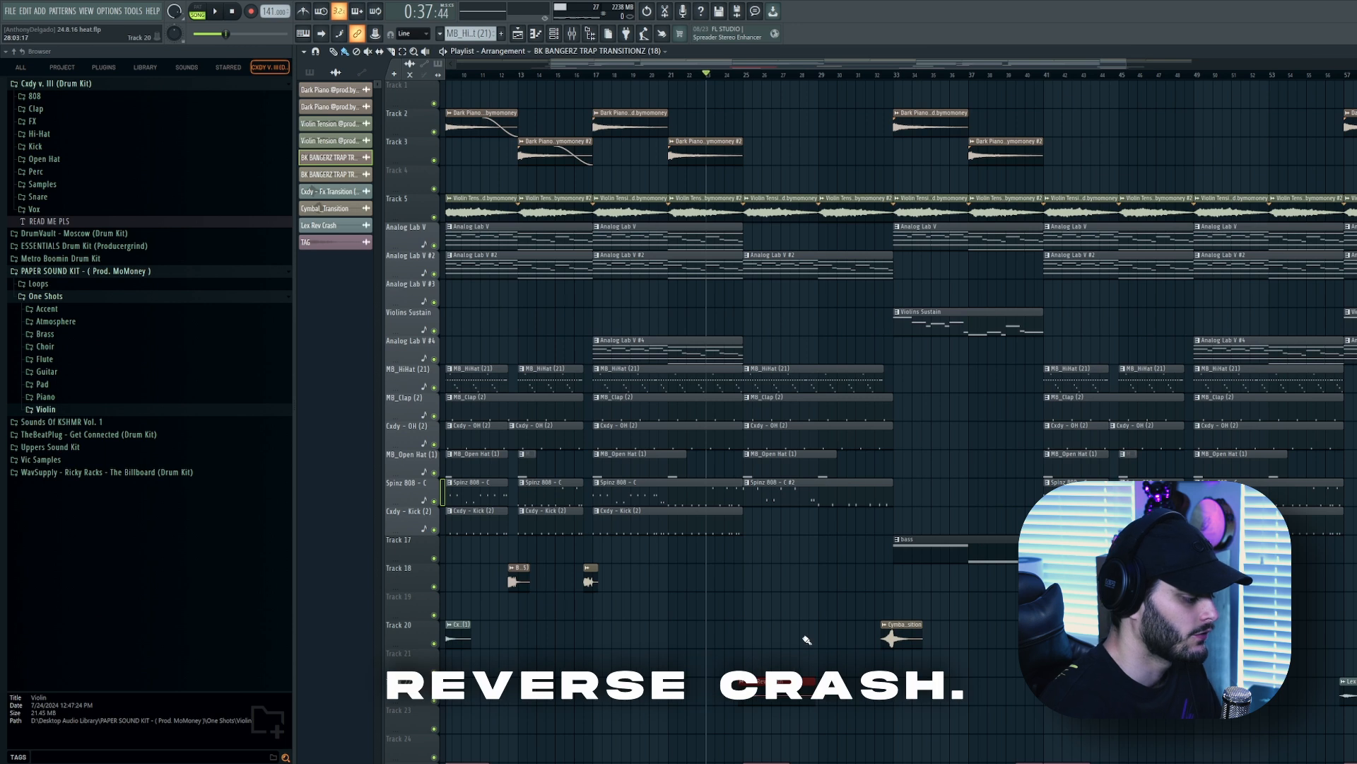
{"action": "key", "text": "space"}
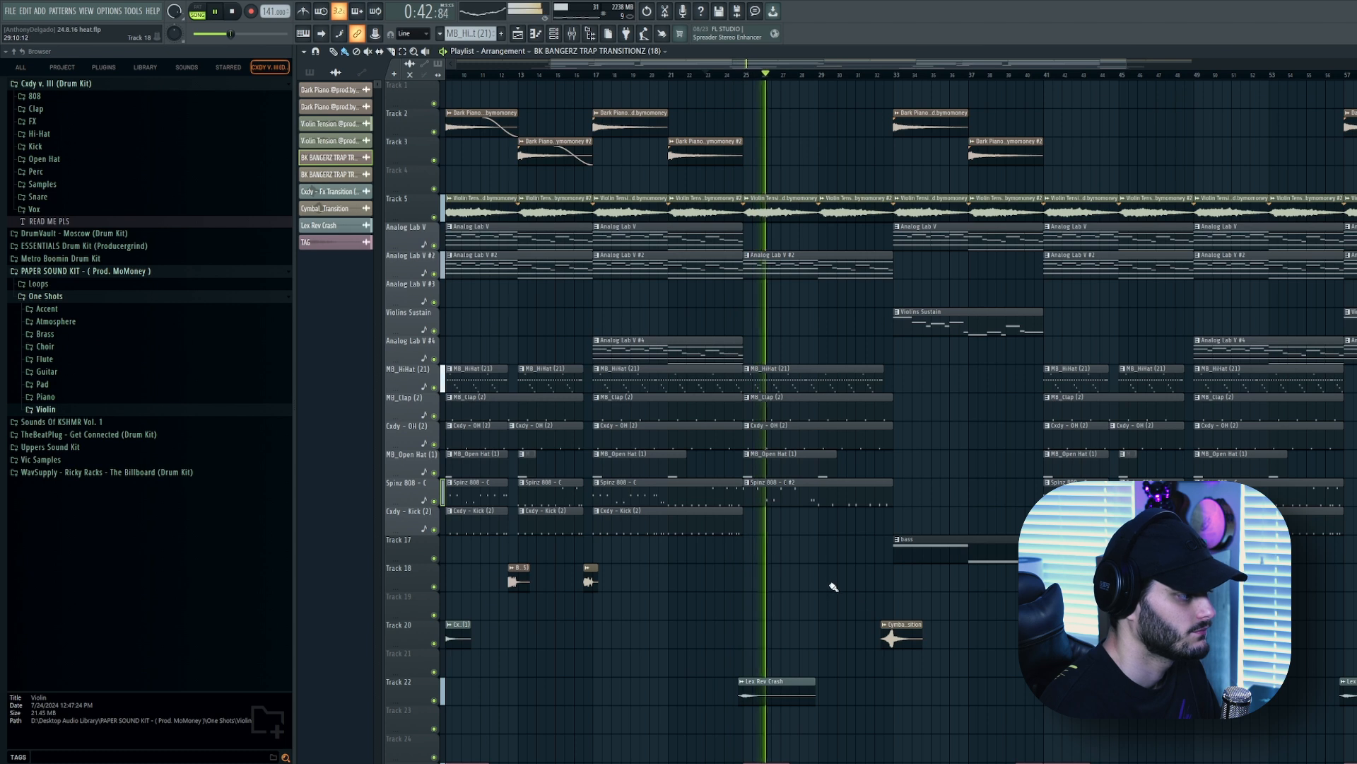
{"action": "key", "text": "space"}
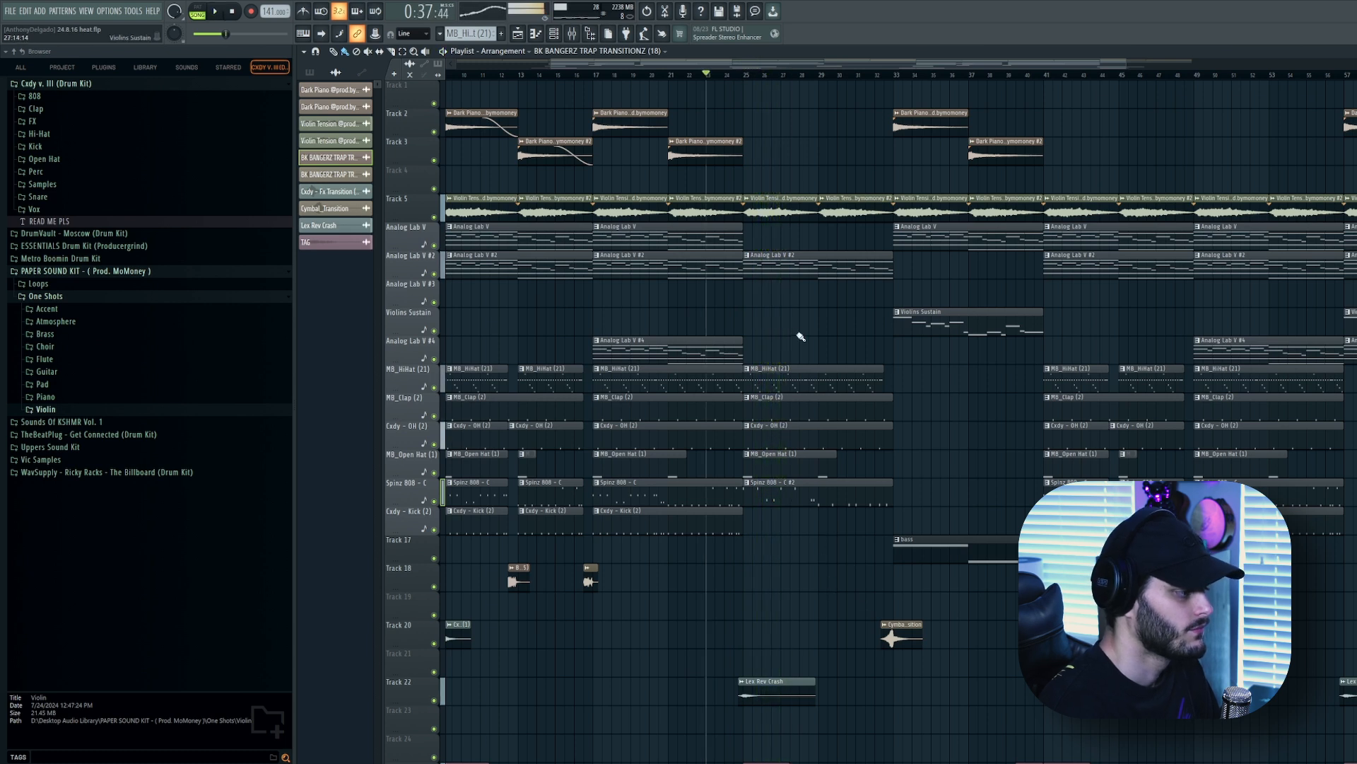
- Solo the Analog Lab V #2 track and listen to its clip from bar 25
{"action": "mouse_move", "coordinate": [860, 306]}
{"action": "left_mouse_down"}
{"action": "mouse_move", "coordinate": [776, 166]}
{"action": "mouse_move", "coordinate": [859, 230]}
{"action": "left_mouse_up"}
{"action": "right_click", "coordinate": [783, 151]}
{"action": "right_click", "coordinate": [835, 331]}
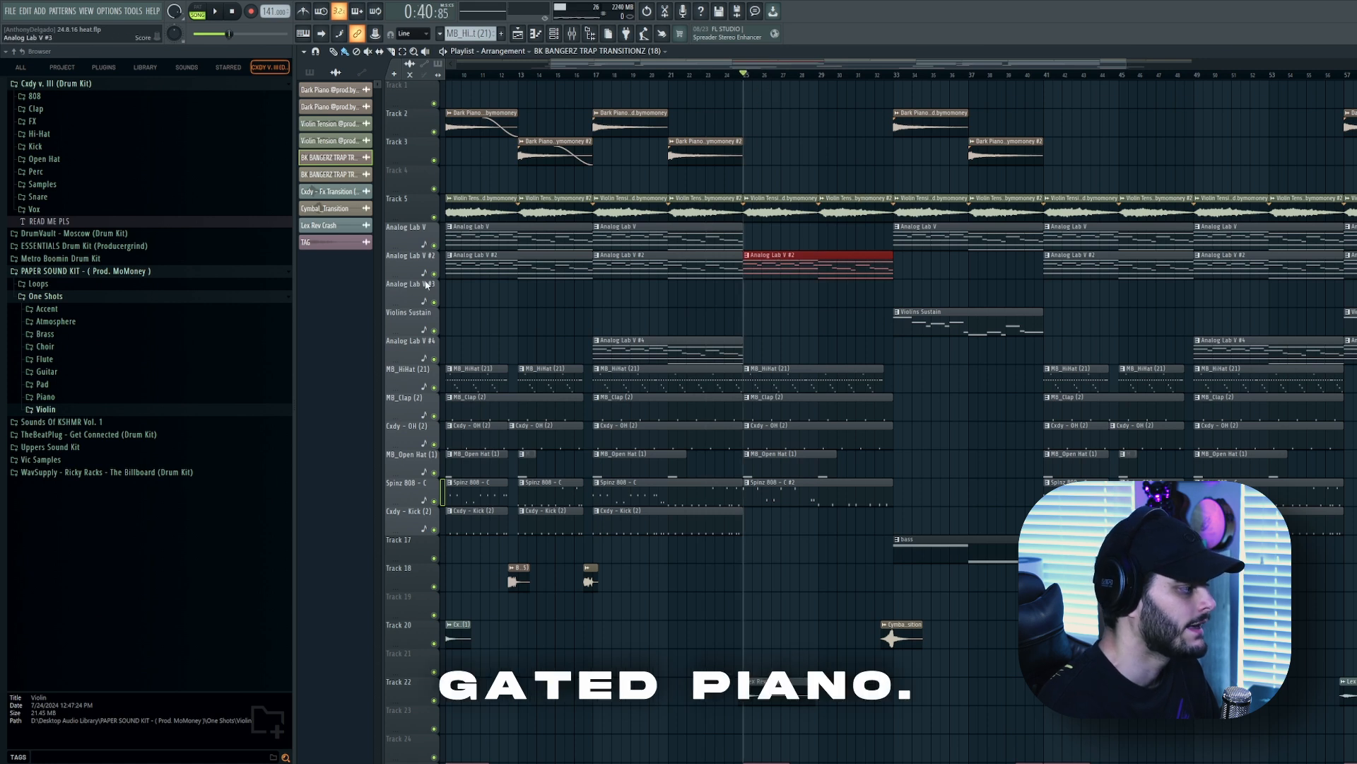
{"action": "right_click", "coordinate": [435, 274]}
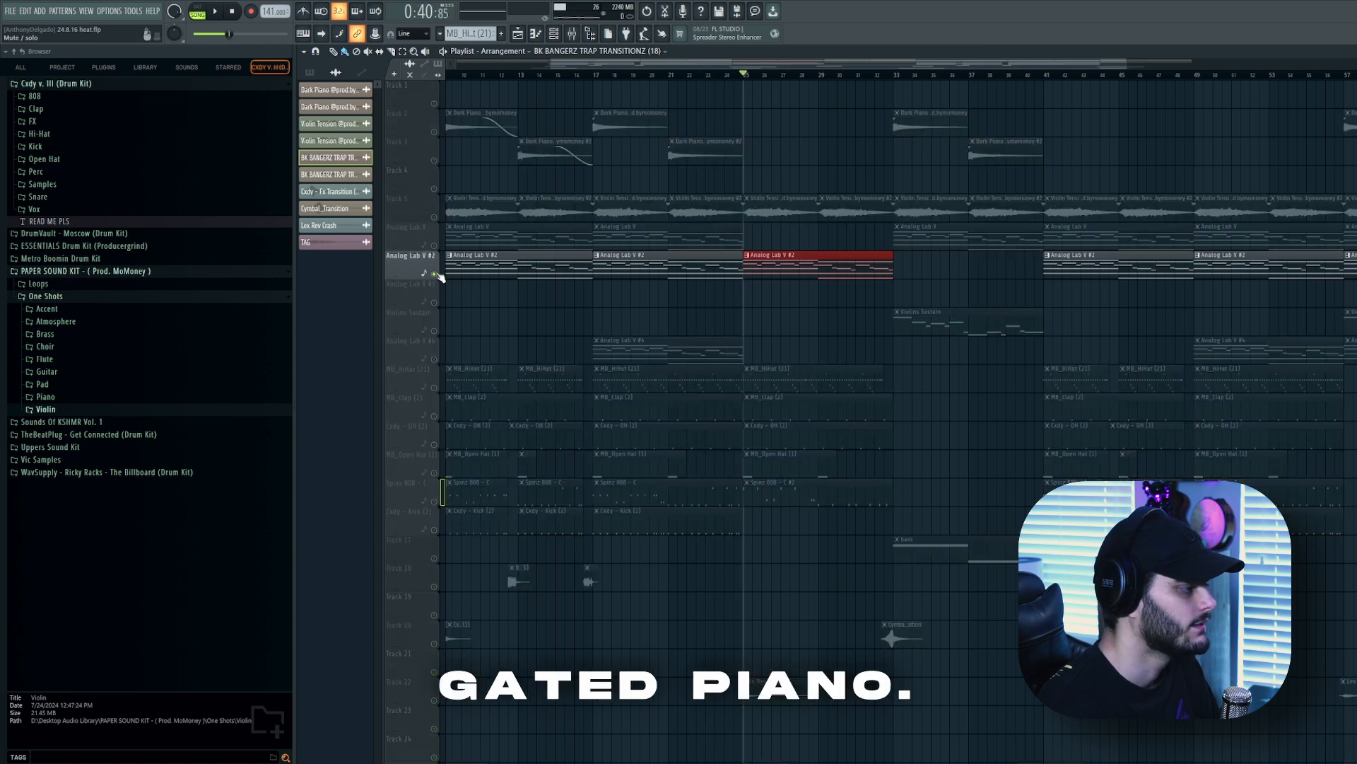
{"action": "key", "text": "space"}
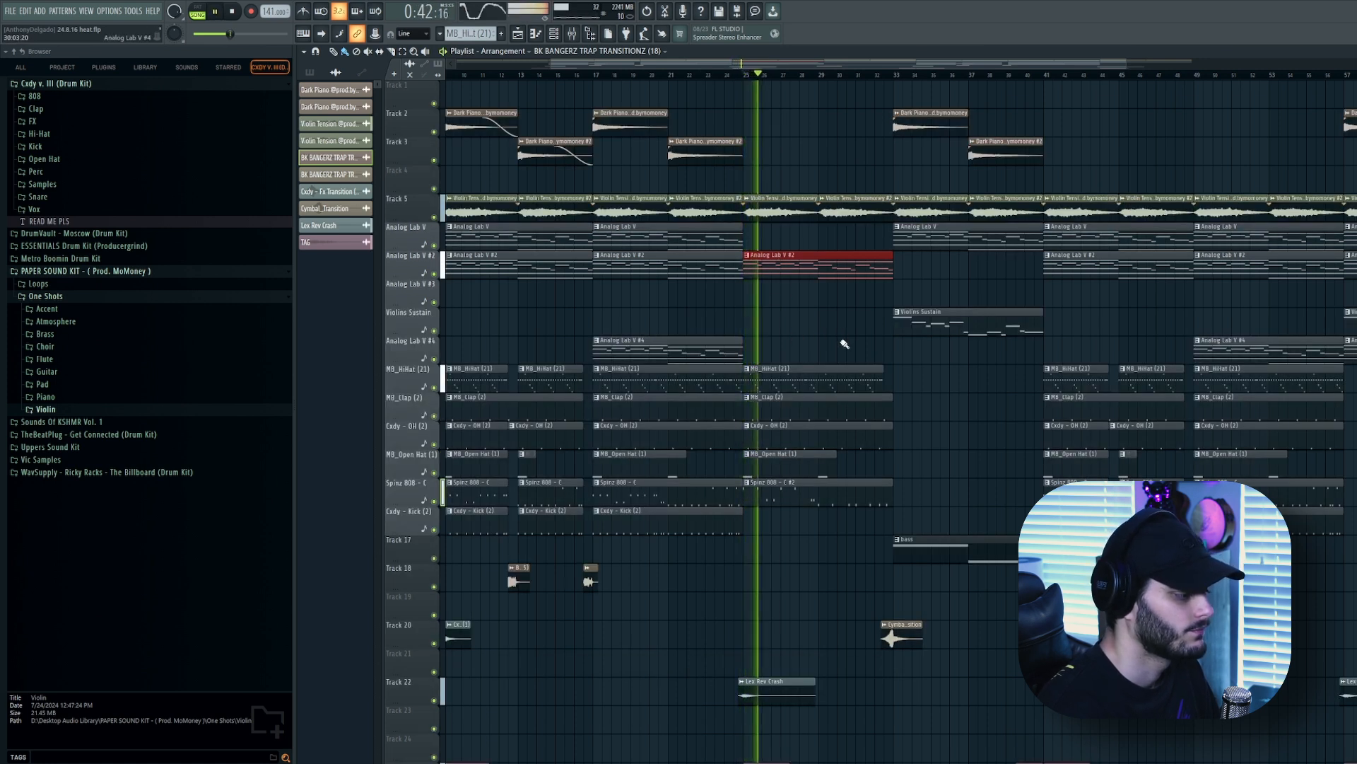
- Pick the Spinz 808 - C #2 clip at bar 25 and listen to the verse with all tracks playing
{"action": "left_click", "coordinate": [771, 505]}
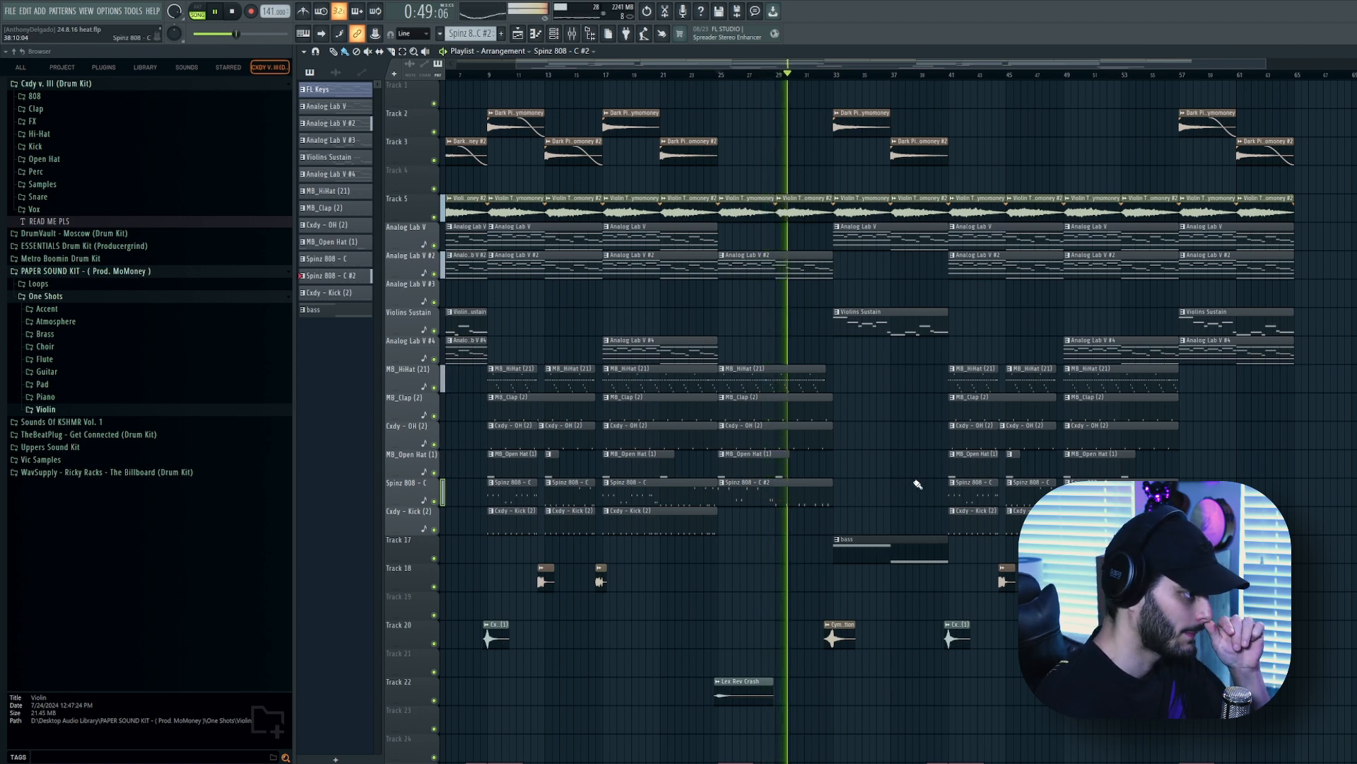
{"action": "key", "text": "space"}
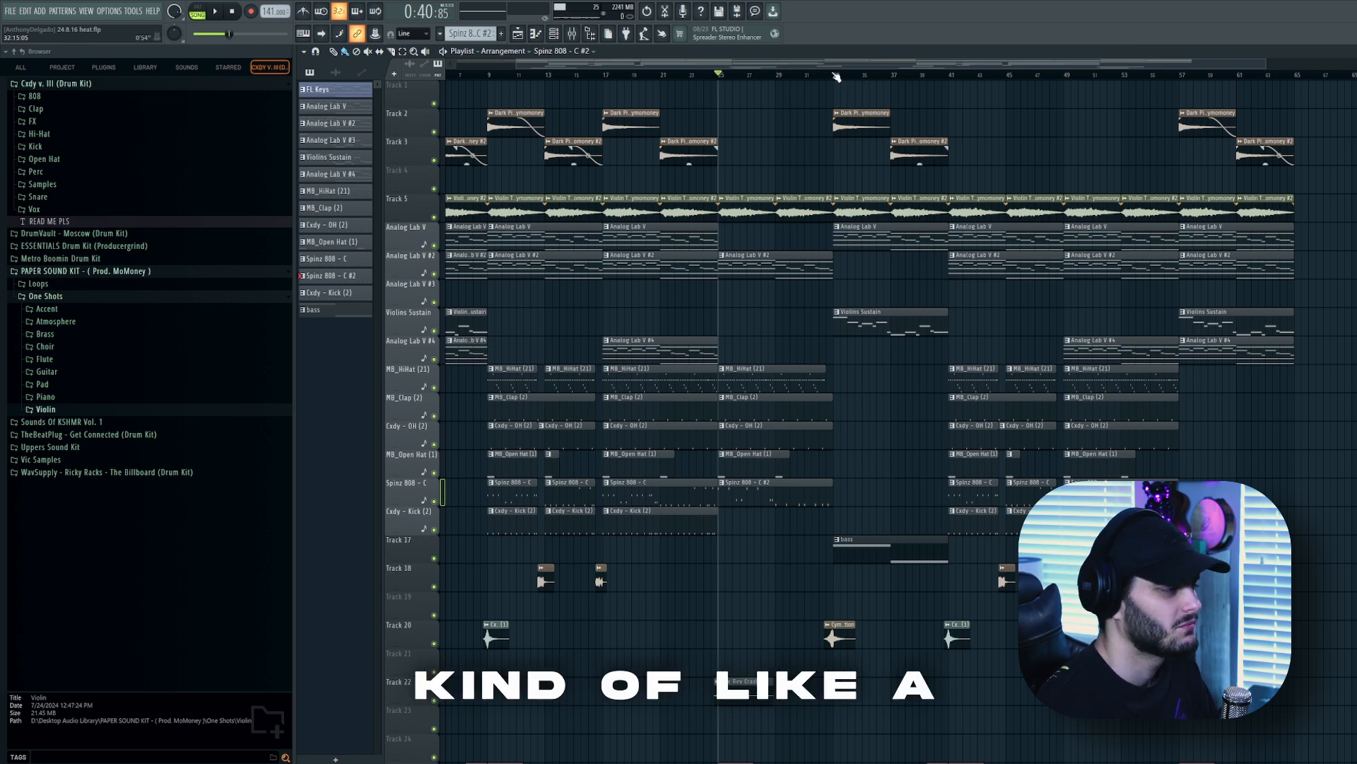
- Solo the Analog Lab V track and listen to its part in the breakdown from bar 33
{"action": "scroll", "coordinate": [931, 267], "scroll_direction": "up", "scroll_amount": 4}
{"action": "left_click_drag", "start_coordinate": [906, 175], "coordinate": [771, 224]}
{"action": "left_click", "coordinate": [782, 272]}
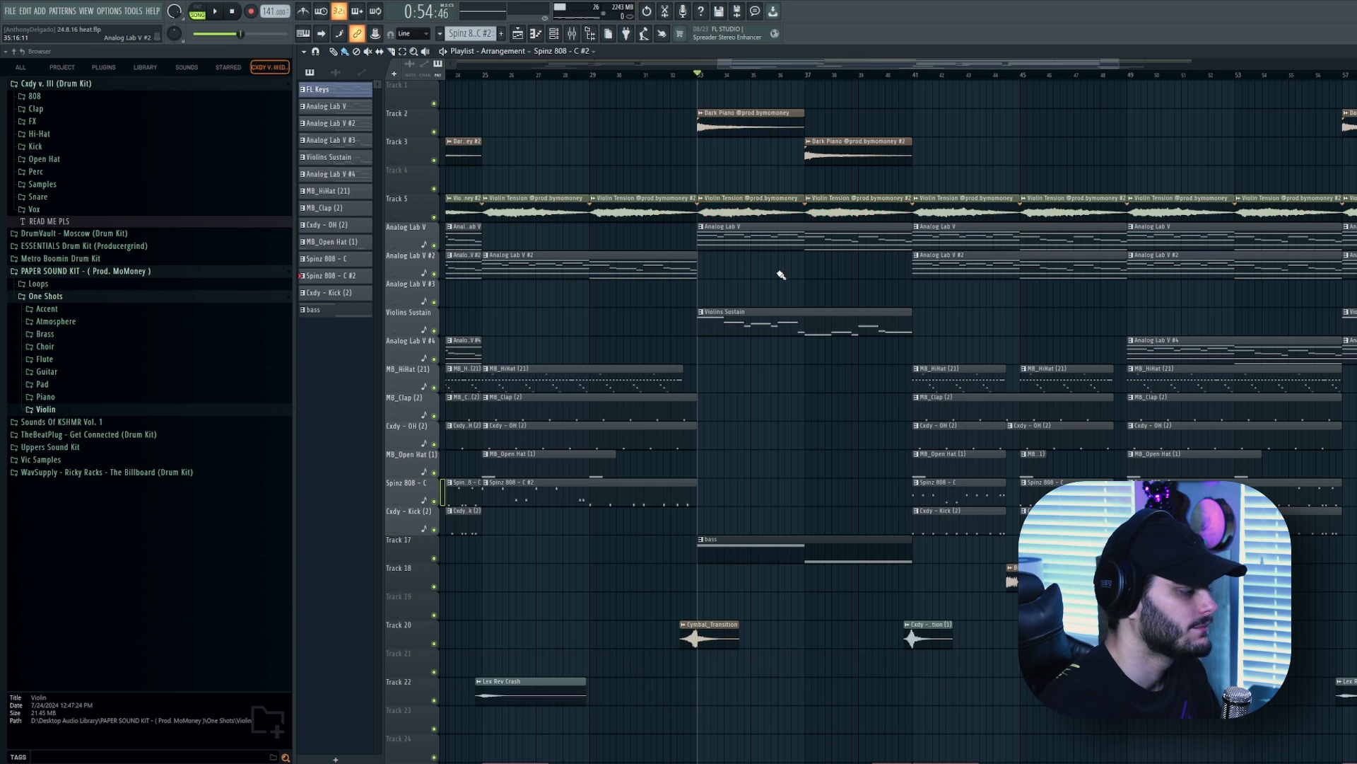
{"action": "right_click", "coordinate": [435, 246]}
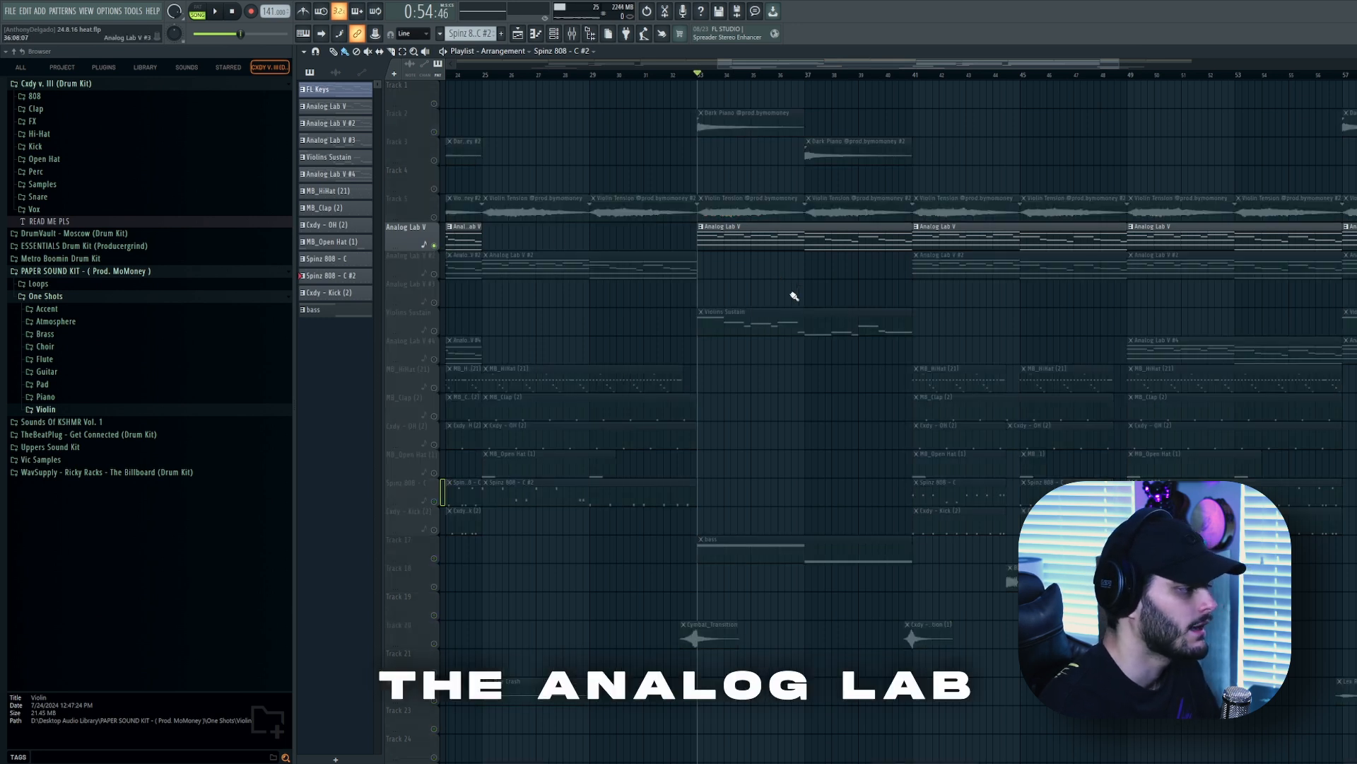
{"action": "key", "text": "space"}
{"action": "key", "text": "space"}
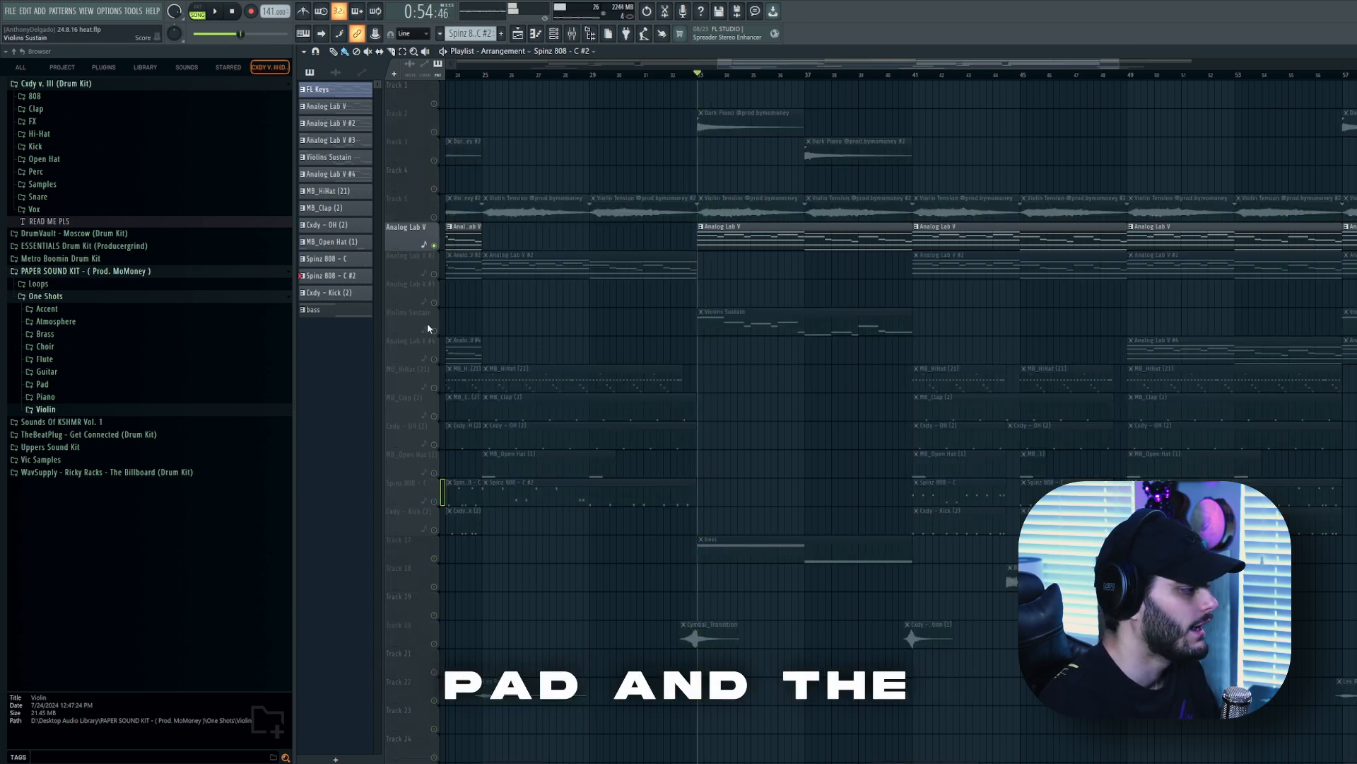
- Solo the Violins Sustain track and listen to its melody from bar 33
{"action": "right_click", "coordinate": [433, 330]}
{"action": "key", "text": "space"}
{"action": "key", "text": "space"}
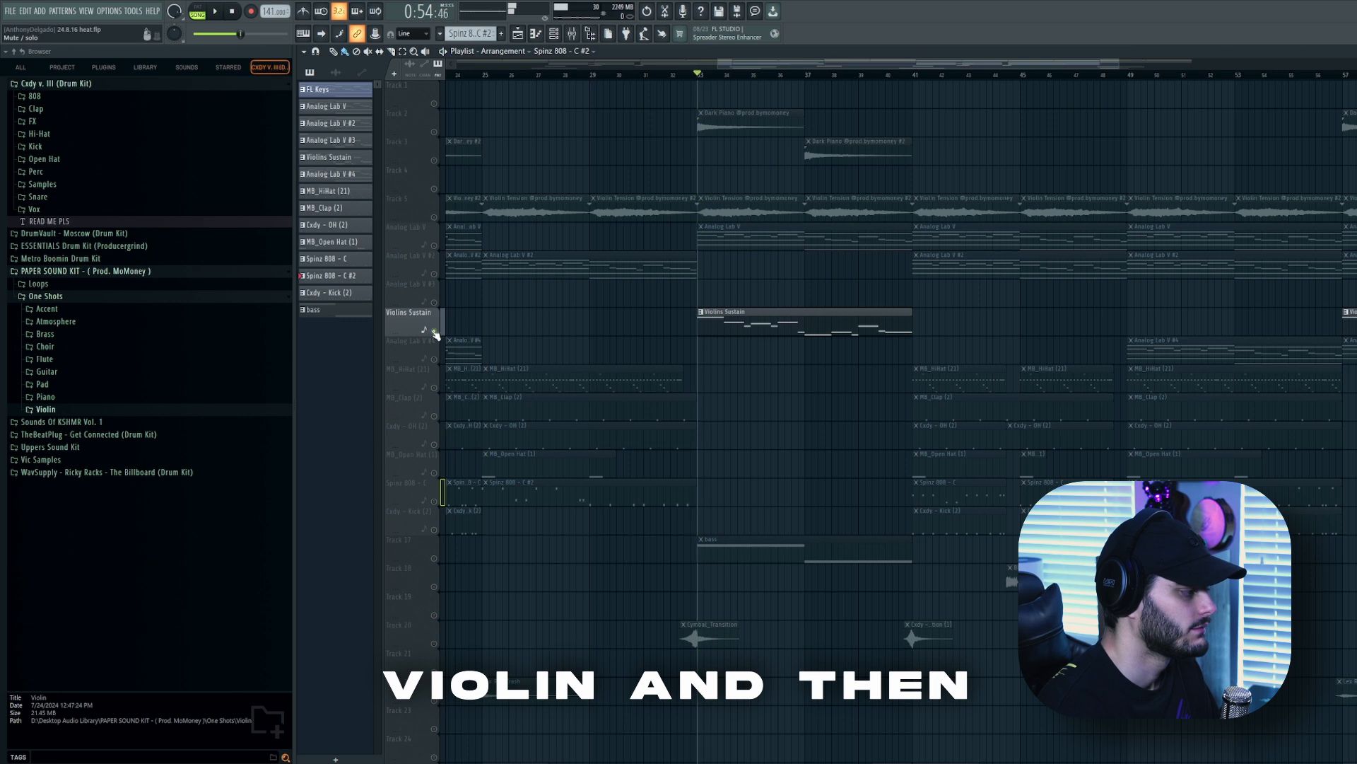
{"action": "right_click", "coordinate": [435, 332]}
- Solo the bass clip's track, Track 17, and open the Analog Lab V #3 instrument from the channel rack
{"action": "right_click", "coordinate": [435, 558]}
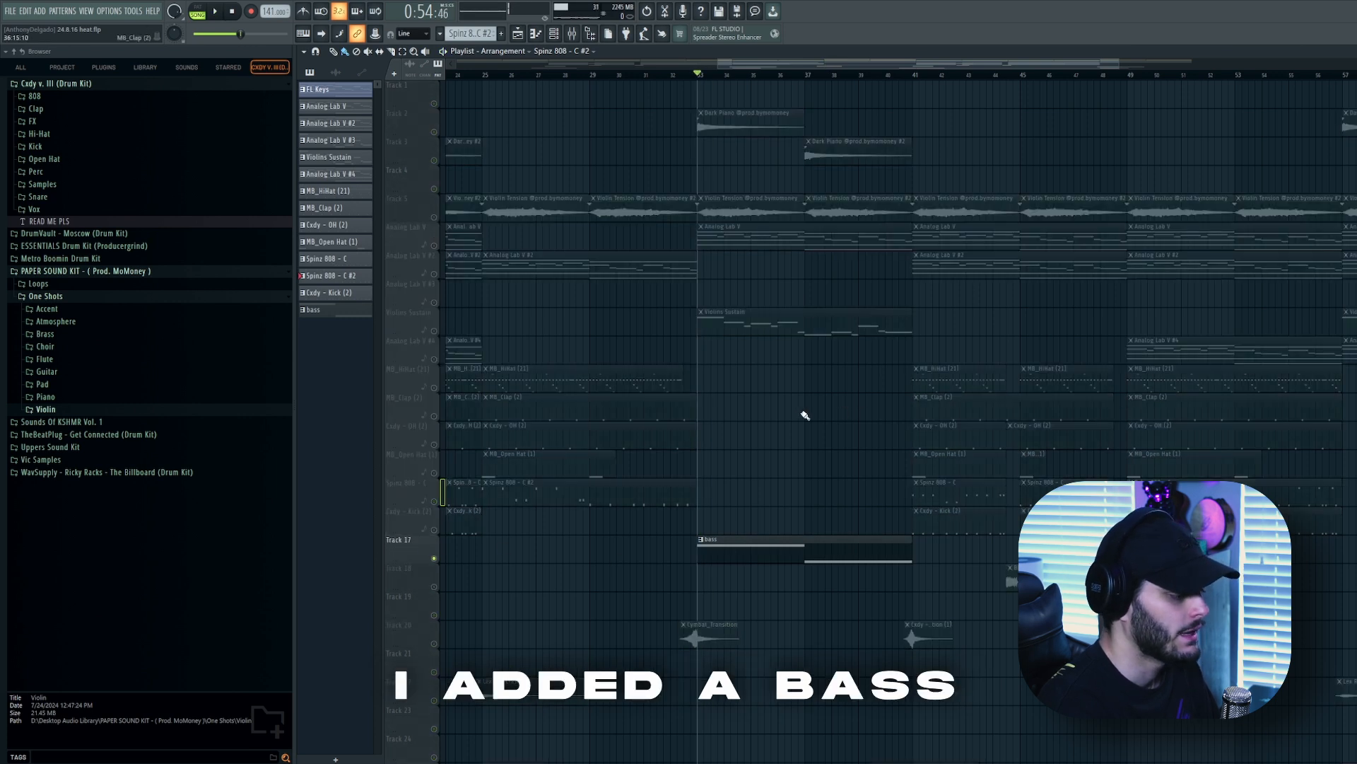
{"action": "left_click", "coordinate": [554, 33]}
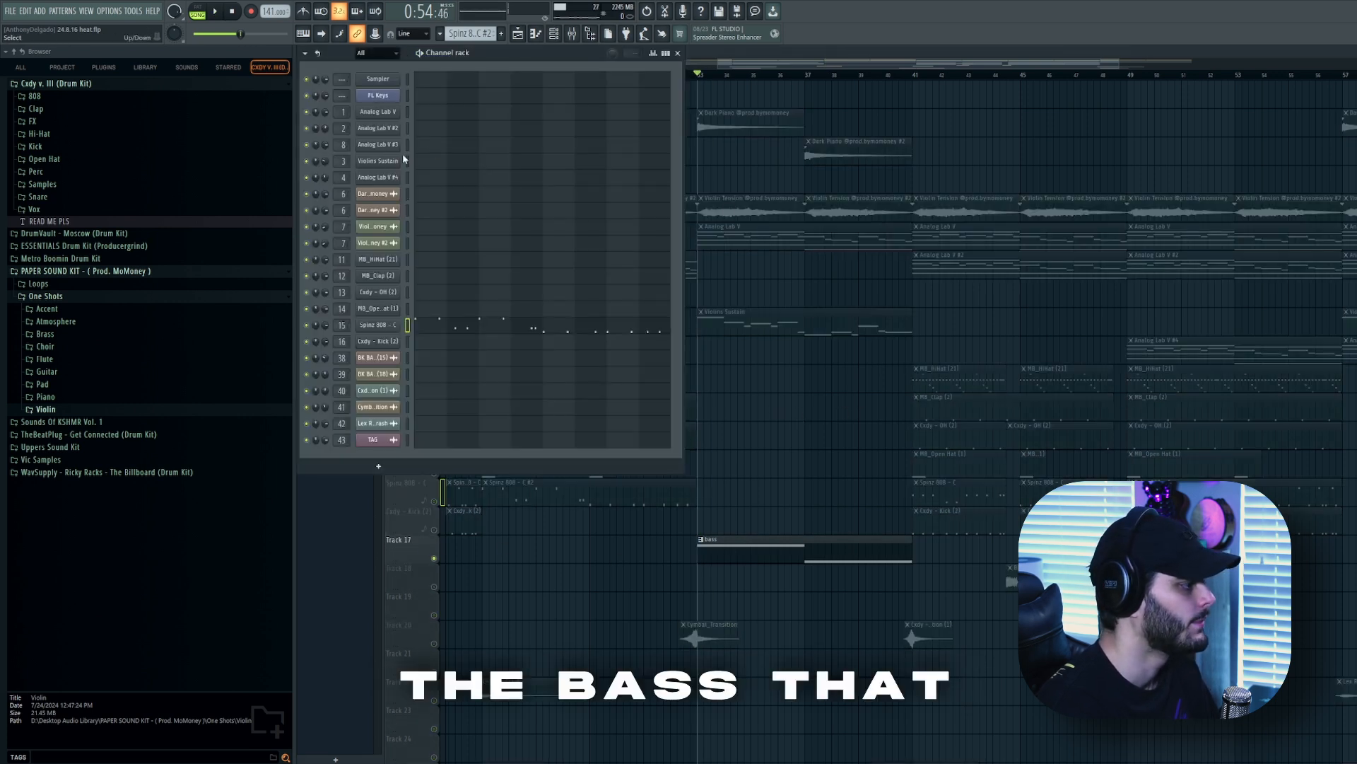
{"action": "left_click", "coordinate": [379, 145]}
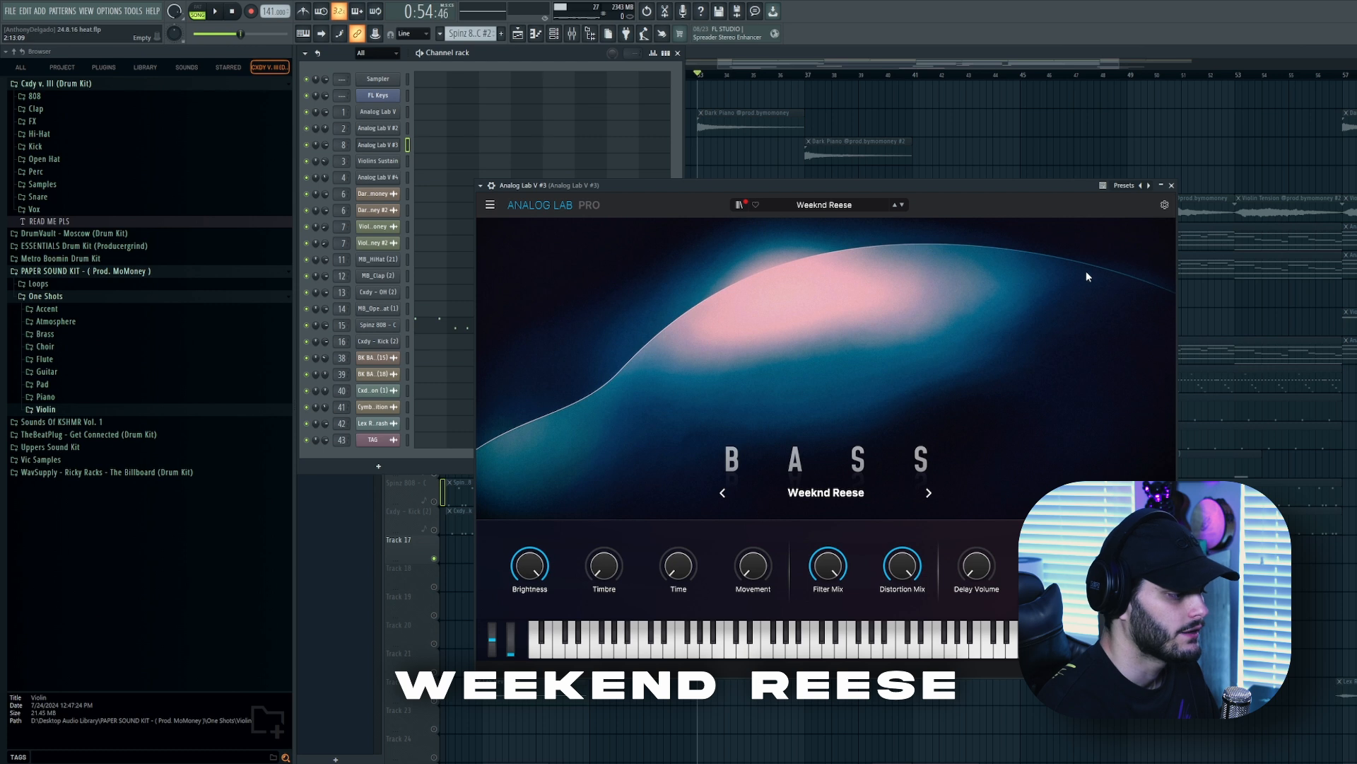
- Close the Analog Lab V #3 instrument and channel rack, and listen to the soloed bass from bar 33
{"action": "left_click", "coordinate": [1172, 186]}
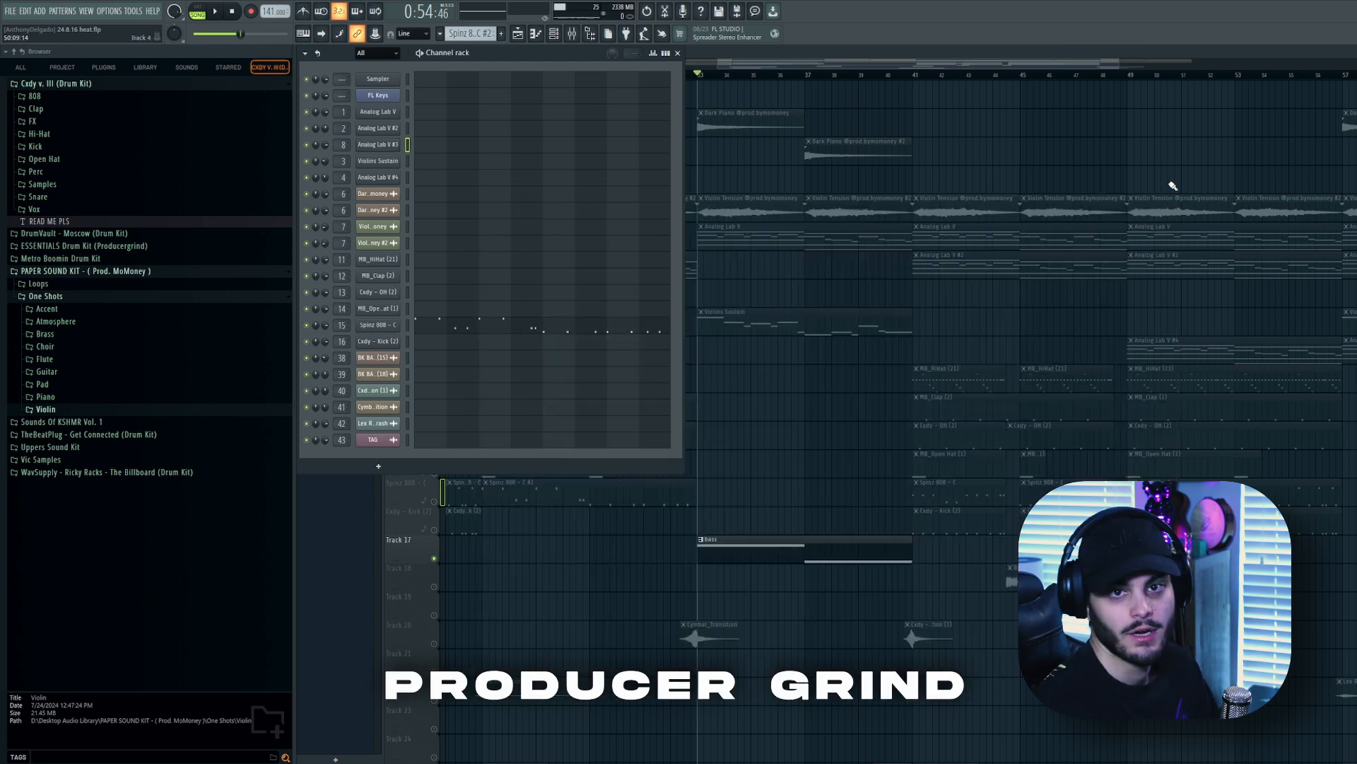
{"action": "key", "text": "F6"}
{"action": "key", "text": "space"}
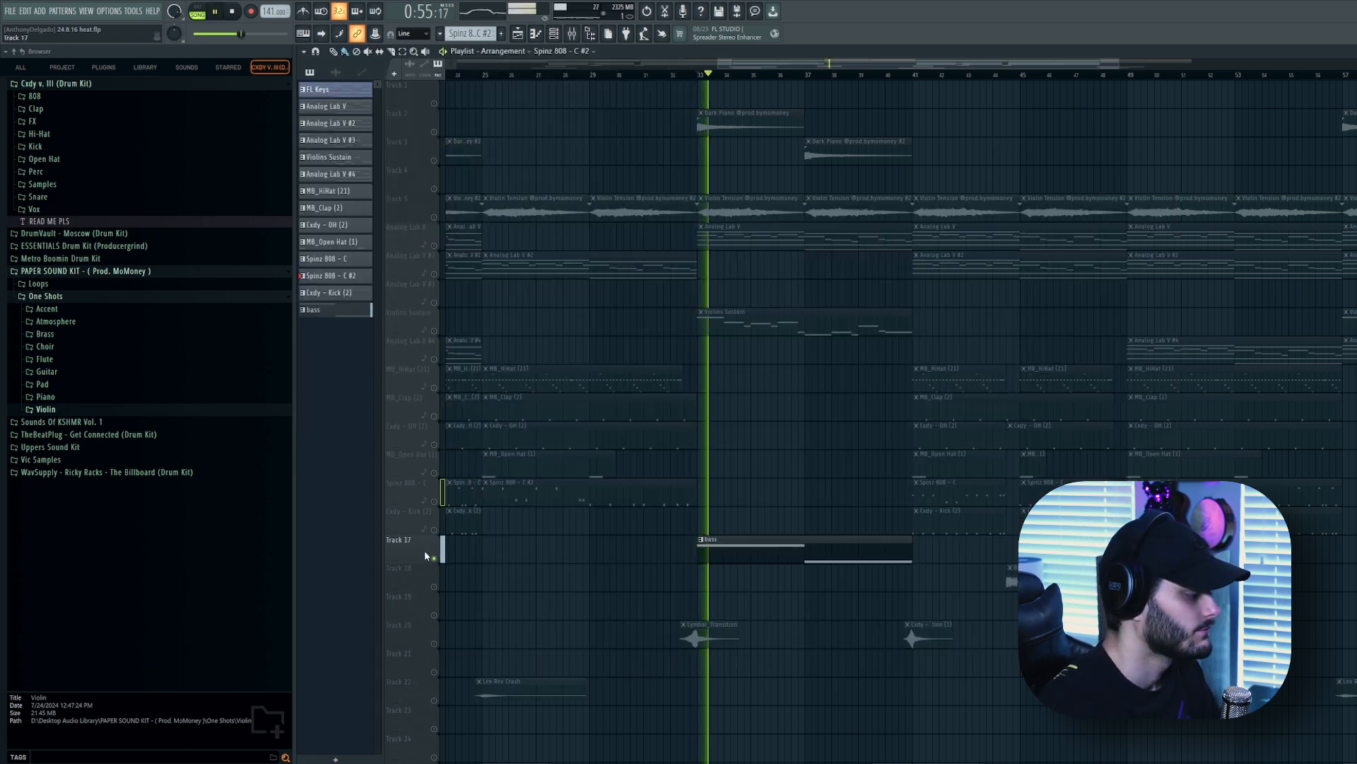
- Unsolo the bass track and listen to the breakdown from bar 33 with all tracks playing
{"action": "key", "text": "space"}
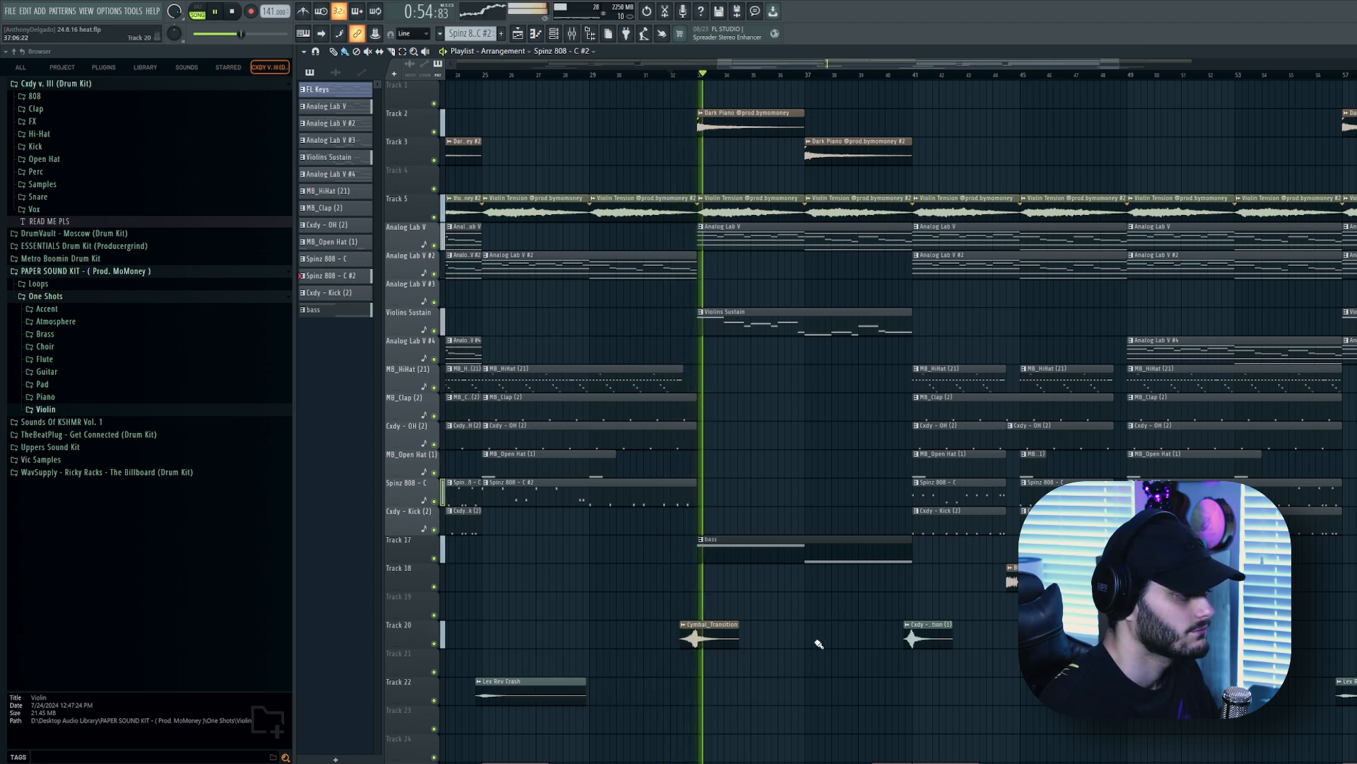
{"action": "scroll", "coordinate": [821, 641], "scroll_direction": "down", "scroll_amount": 2}
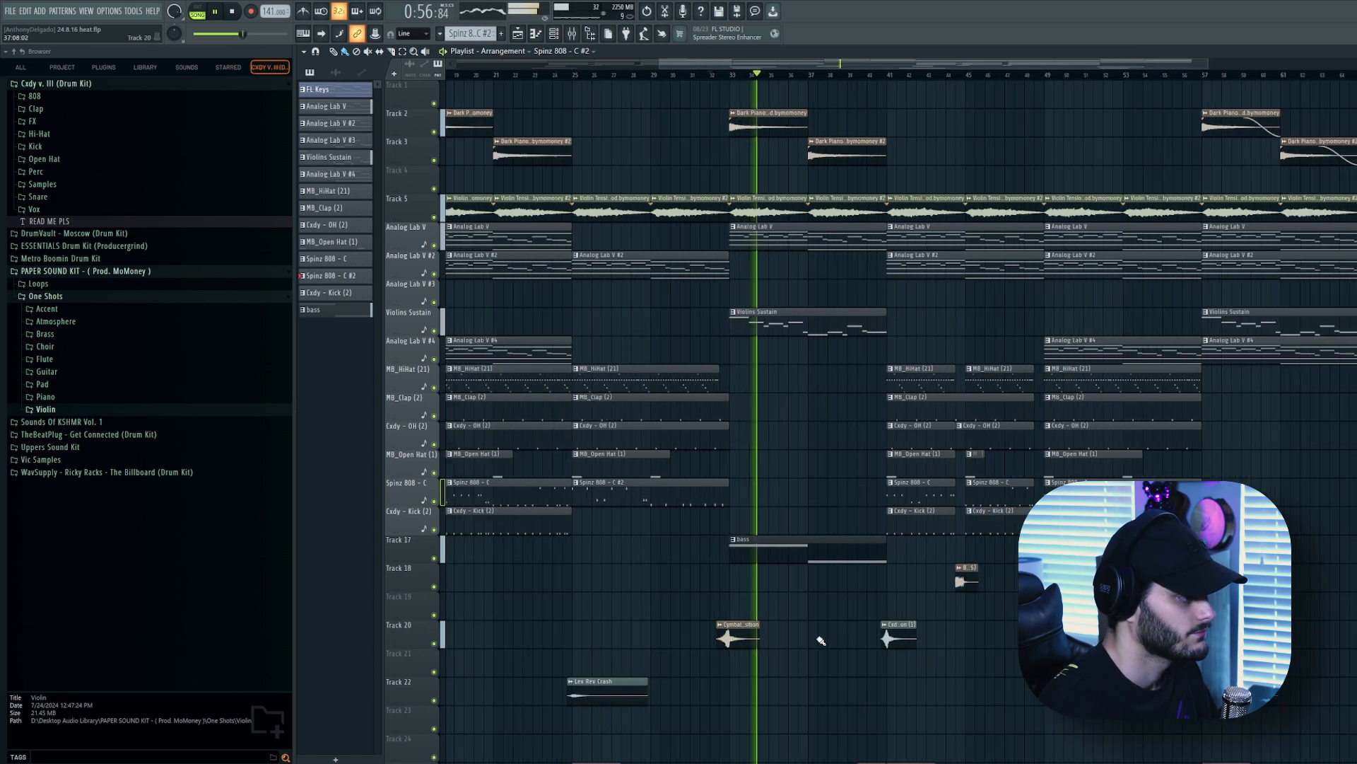
{"action": "scroll", "coordinate": [821, 640], "scroll_direction": "down", "scroll_amount": 2}
{"action": "scroll", "coordinate": [849, 664], "scroll_direction": "down", "scroll_amount": 3}
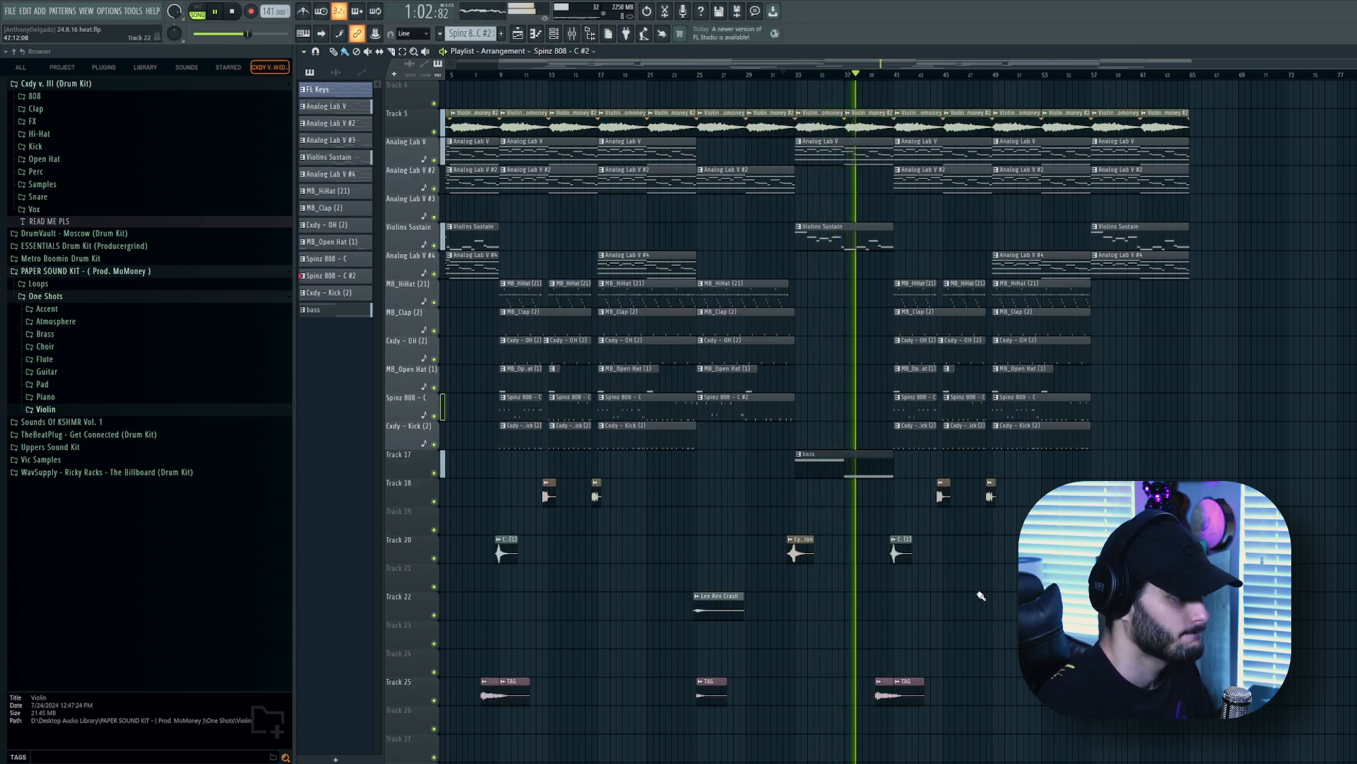
{"action": "scroll", "coordinate": [981, 598], "scroll_direction": "up", "scroll_amount": 2}
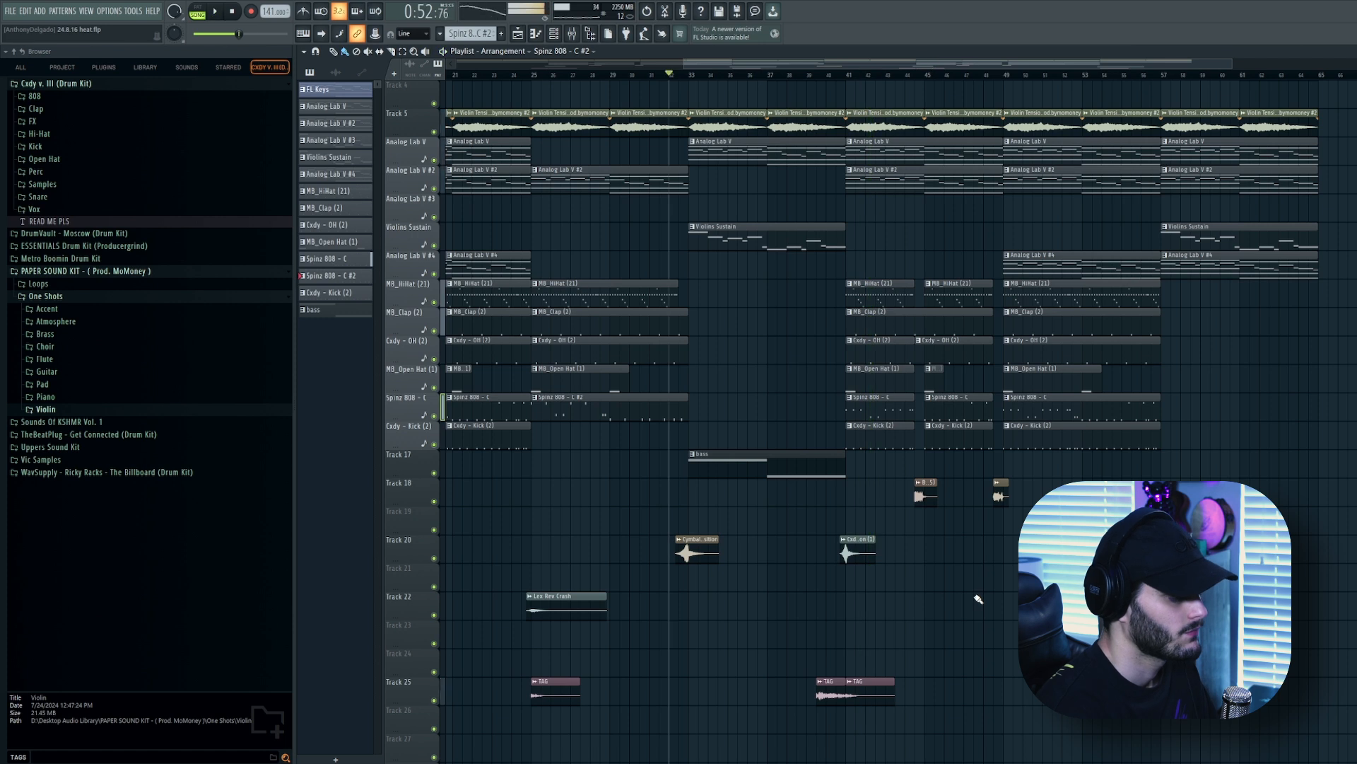
- Select the clips from bar 1 up to bar 25 across the tracks as the section to reuse in the second half
{"action": "scroll", "coordinate": [980, 599], "scroll_direction": "down", "scroll_amount": 1}
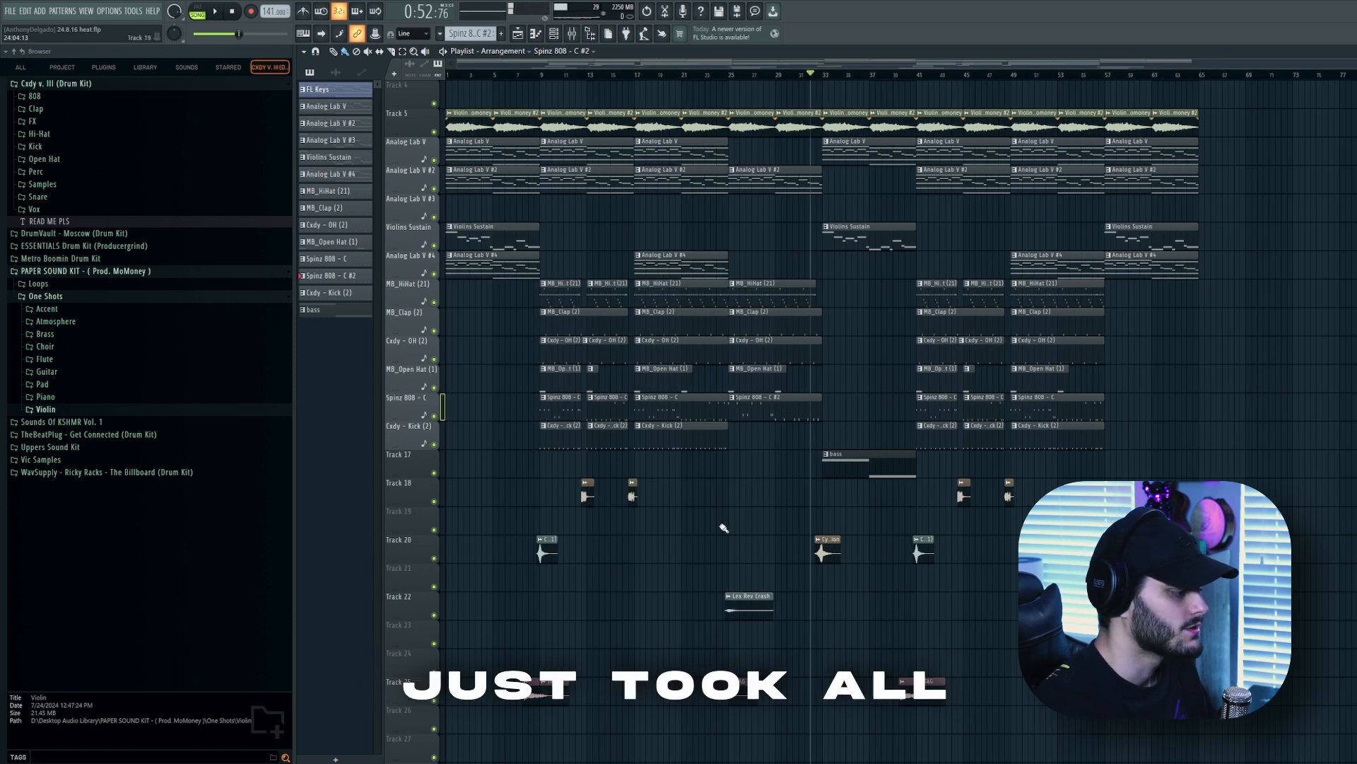
{"action": "left_click_drag", "start_coordinate": [539, 647], "coordinate": [730, 92]}
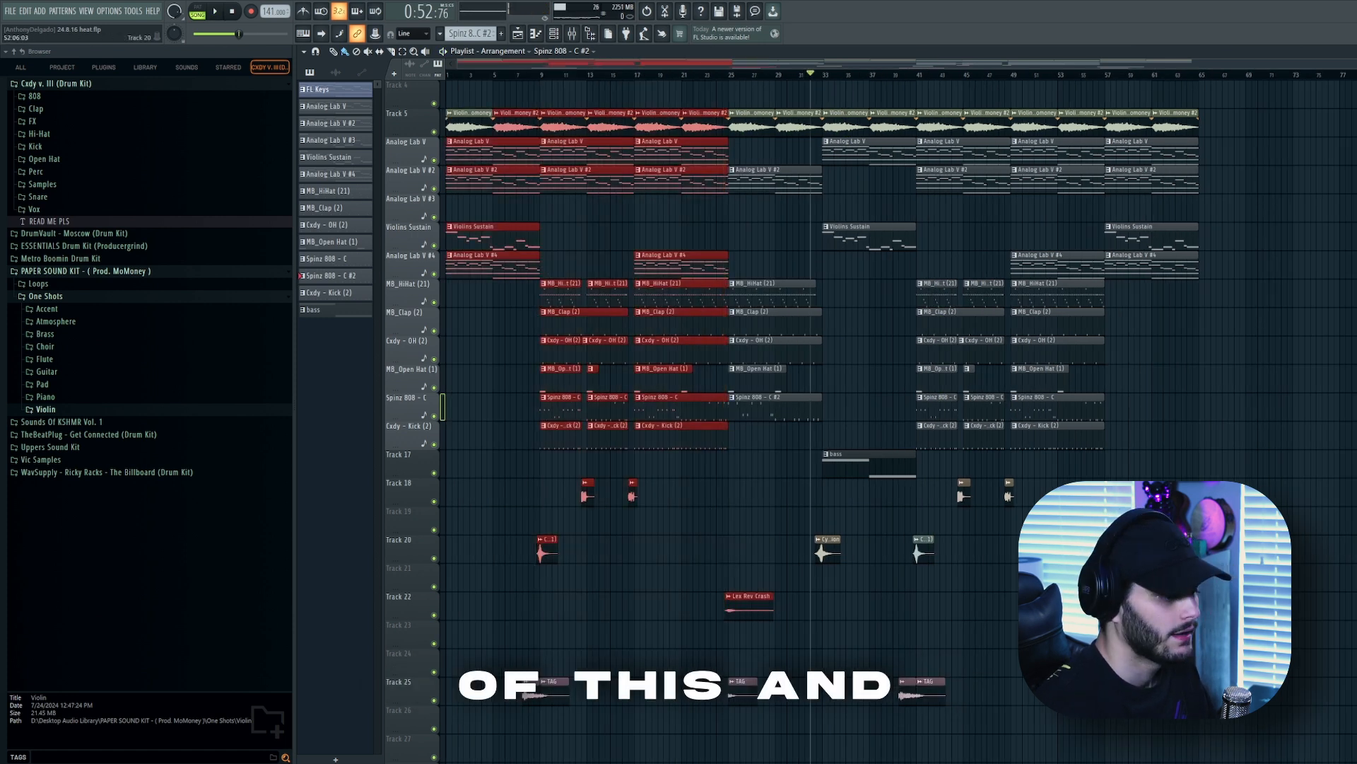
{"action": "key", "text": "ctrl+v"}
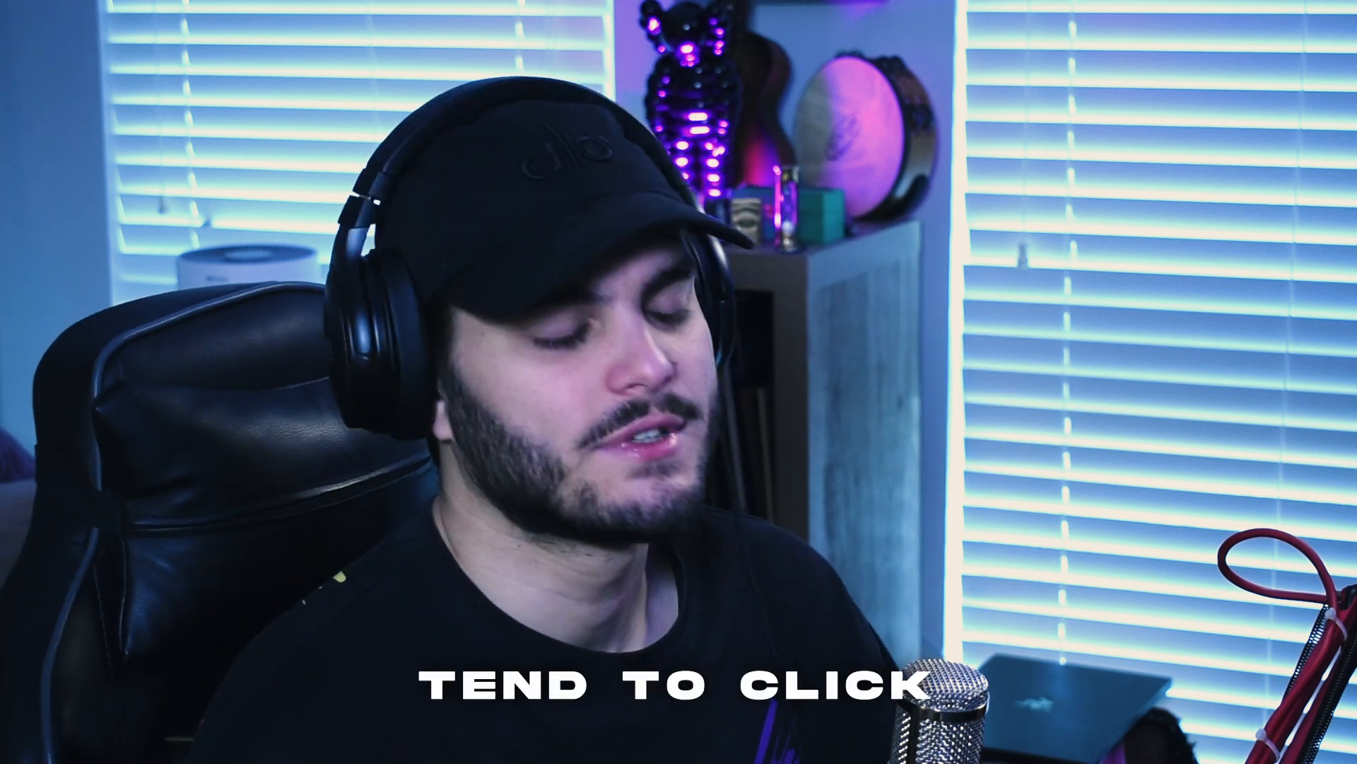